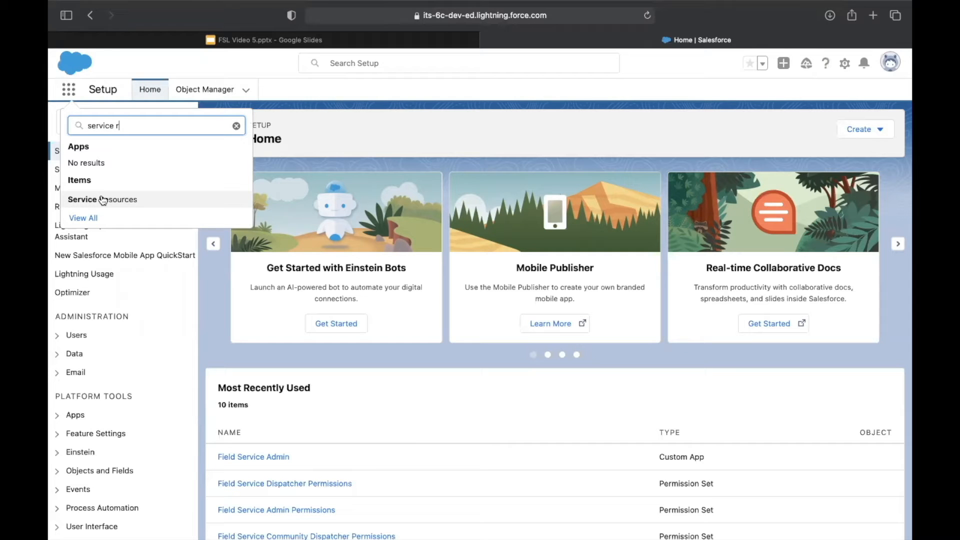
# Open the Service Resources list and start a new service resource record
pyautogui.click(102, 199)
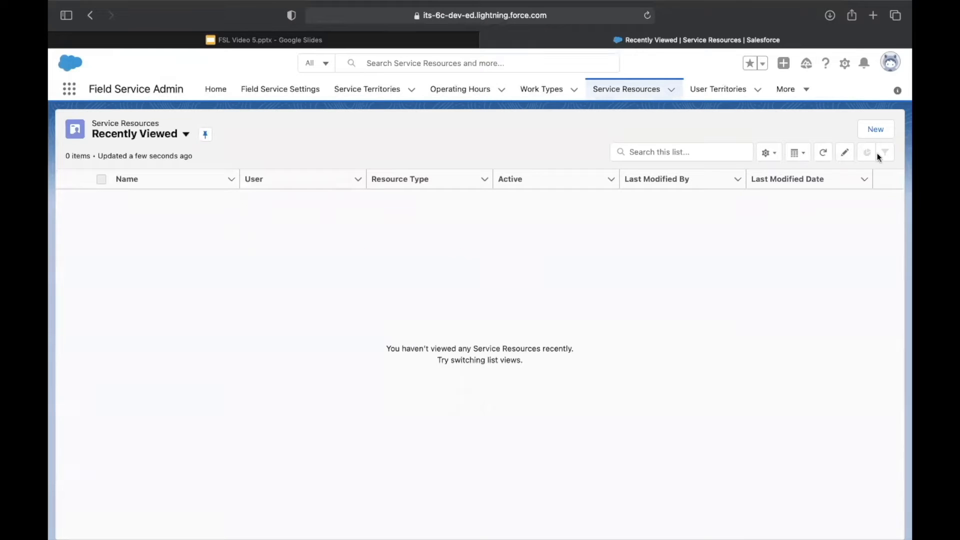
pyautogui.click(881, 131)
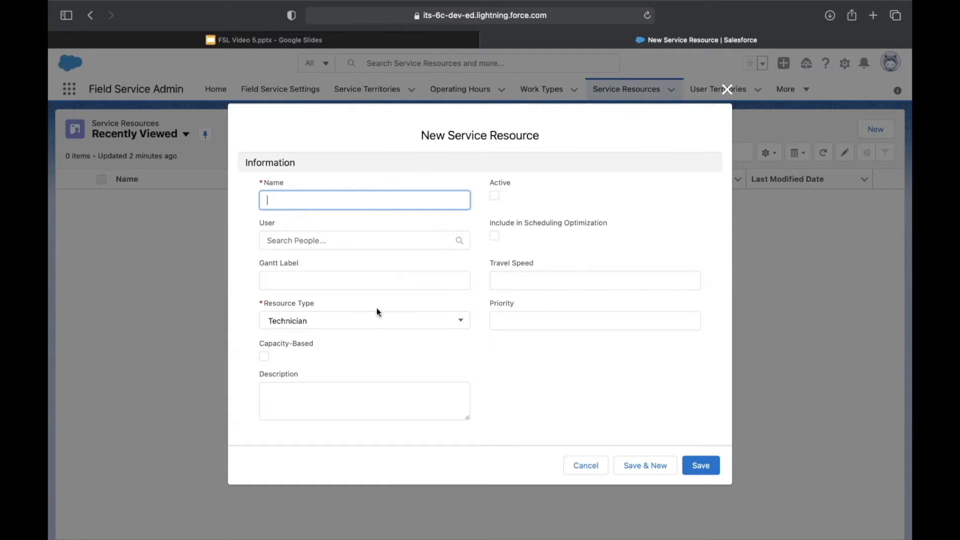
# Review the available Resource Type options for the new service resource and select Dispatcher
pyautogui.click(392, 326)
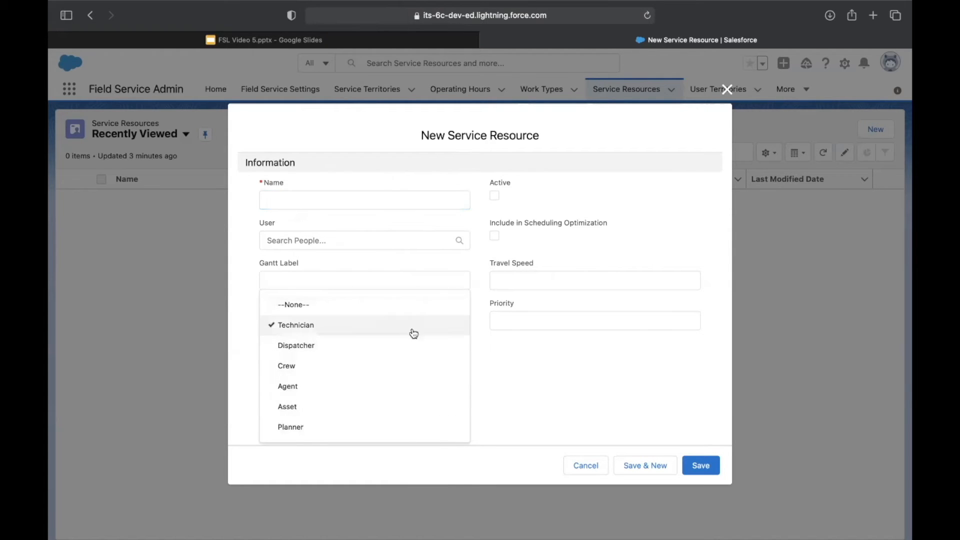
pyautogui.click(493, 370)
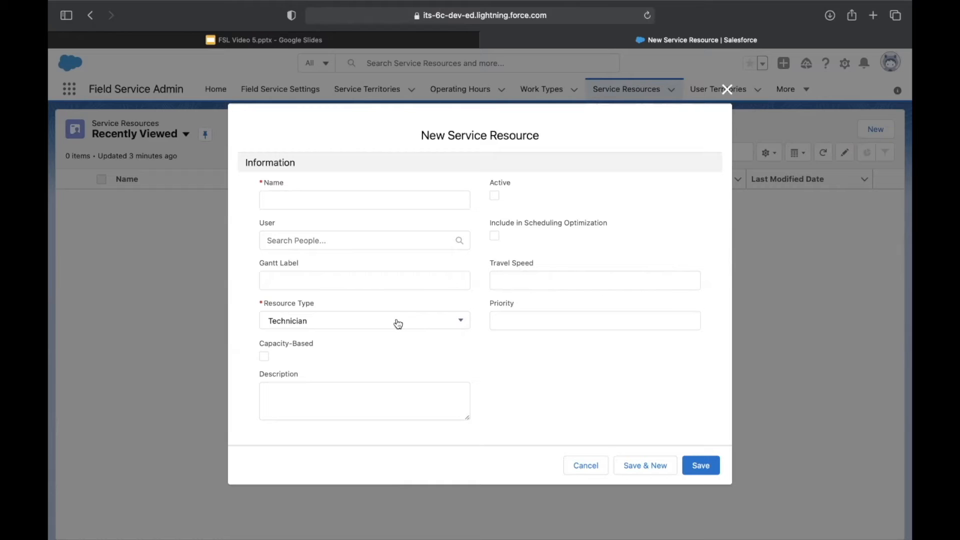
pyautogui.click(399, 318)
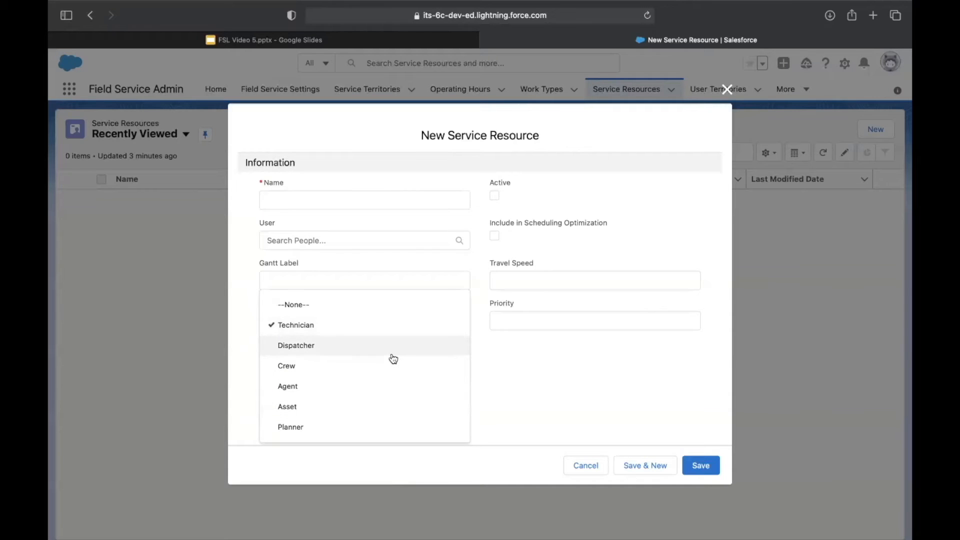
pyautogui.click(425, 354)
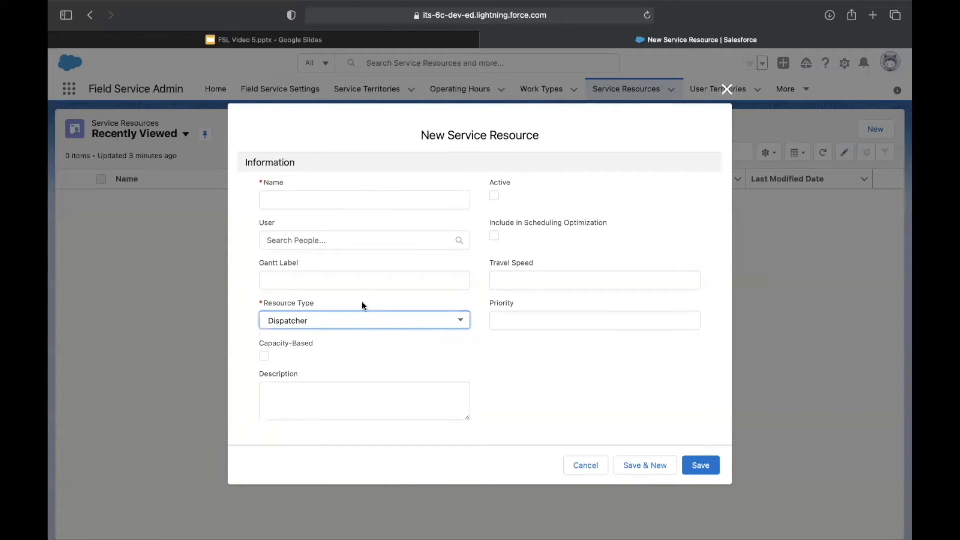
pyautogui.click(362, 321)
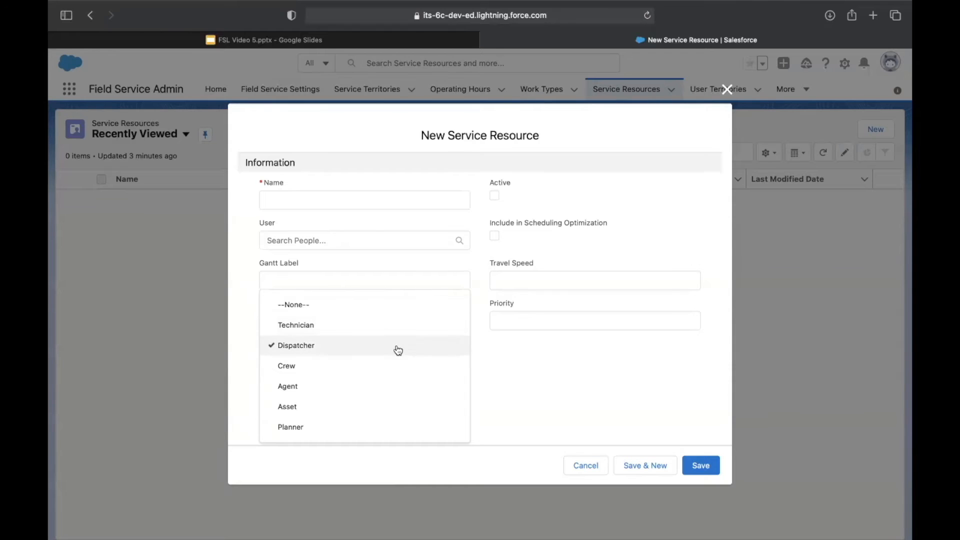
pyautogui.click(374, 205)
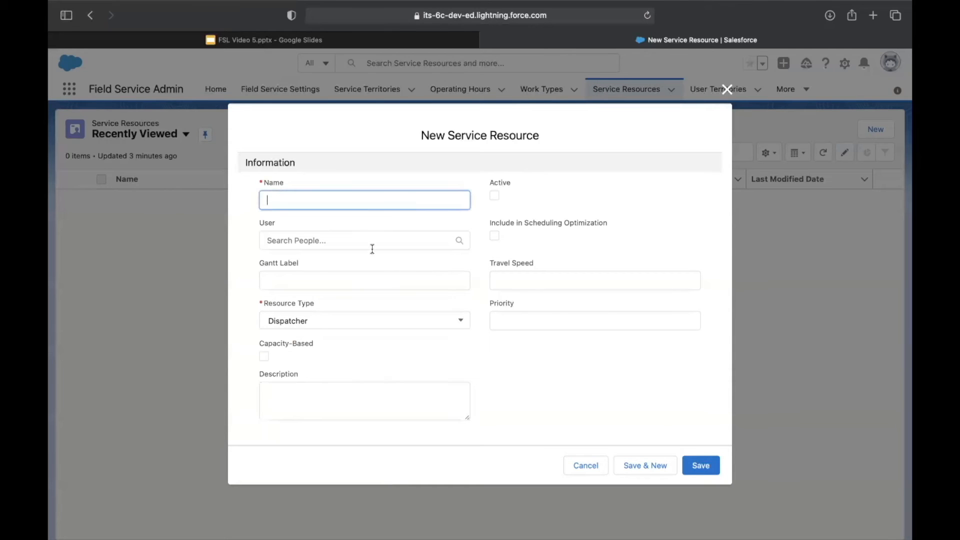
pyautogui.click(415, 320)
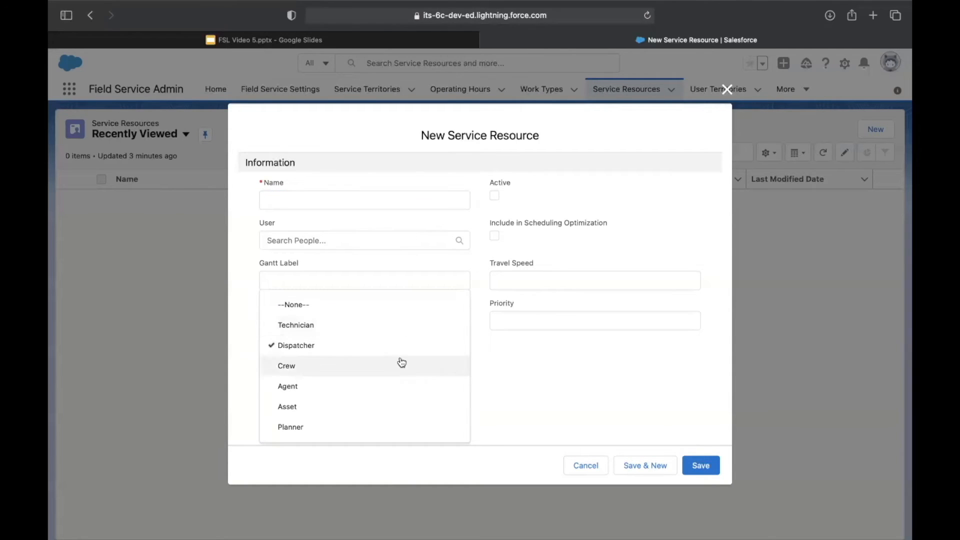
pyautogui.click(437, 352)
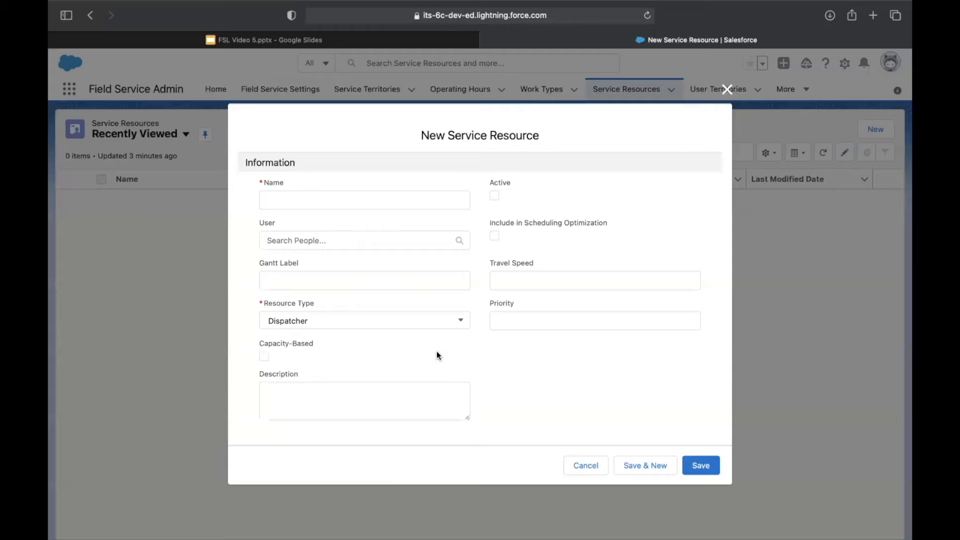
pyautogui.click(354, 326)
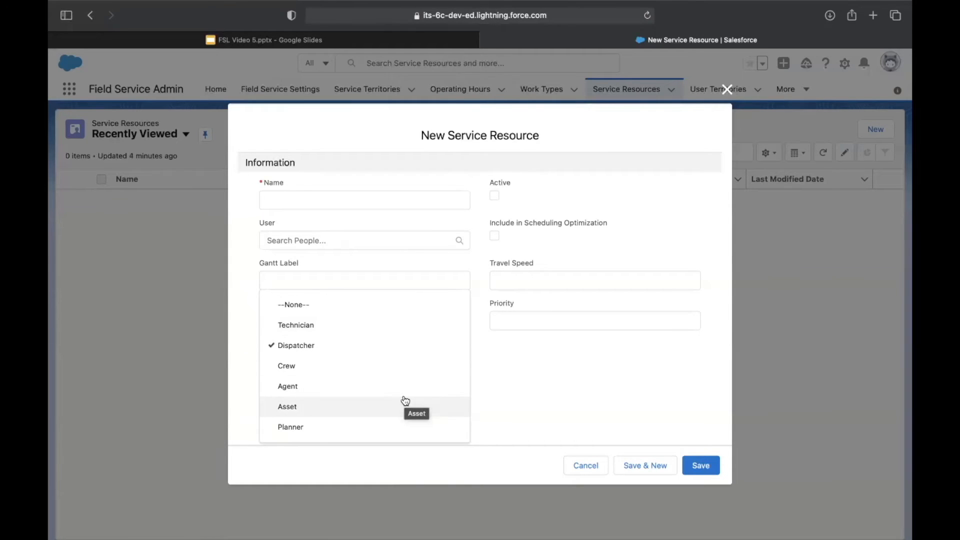
pyautogui.click(508, 394)
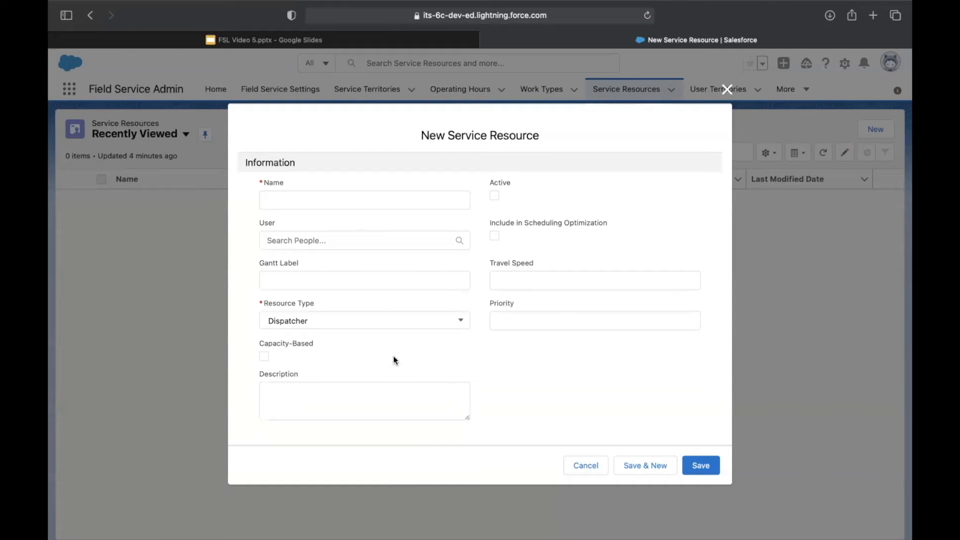
# Enter the technician's full name as the service resource name and mark the resource as Active
pyautogui.click(370, 198)
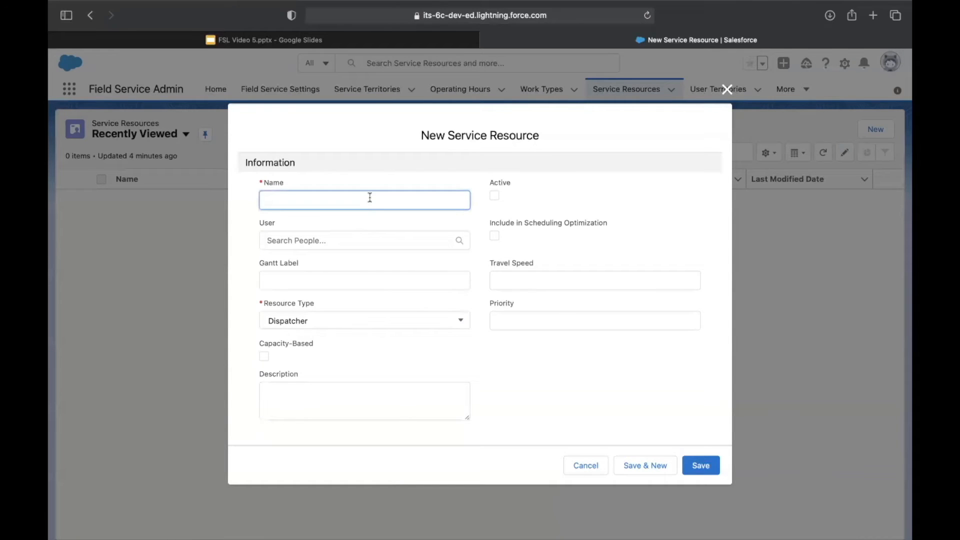
pyautogui.click(500, 198)
pyautogui.click(494, 200)
# Set the resource type to Technician, try to save the service resource, and close the form
pyautogui.click(381, 329)
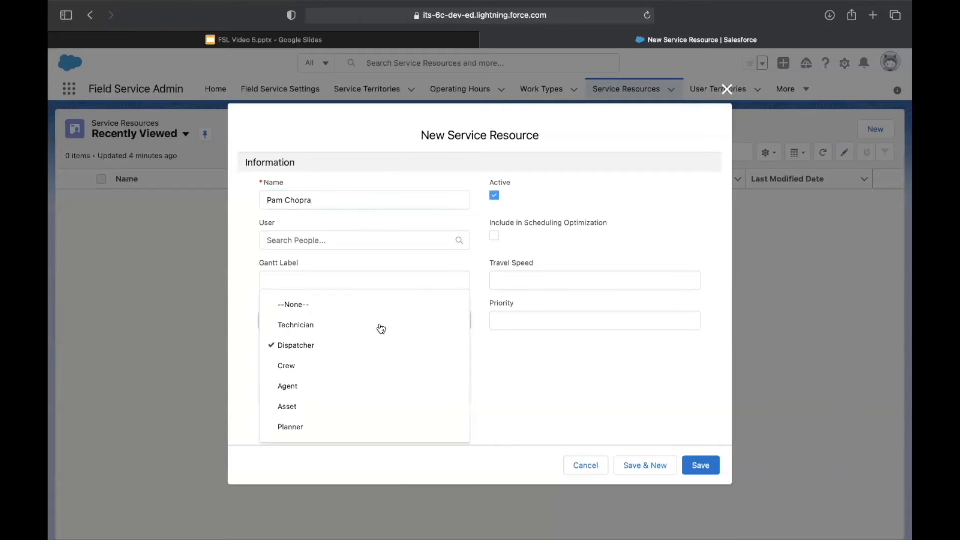
pyautogui.click(380, 326)
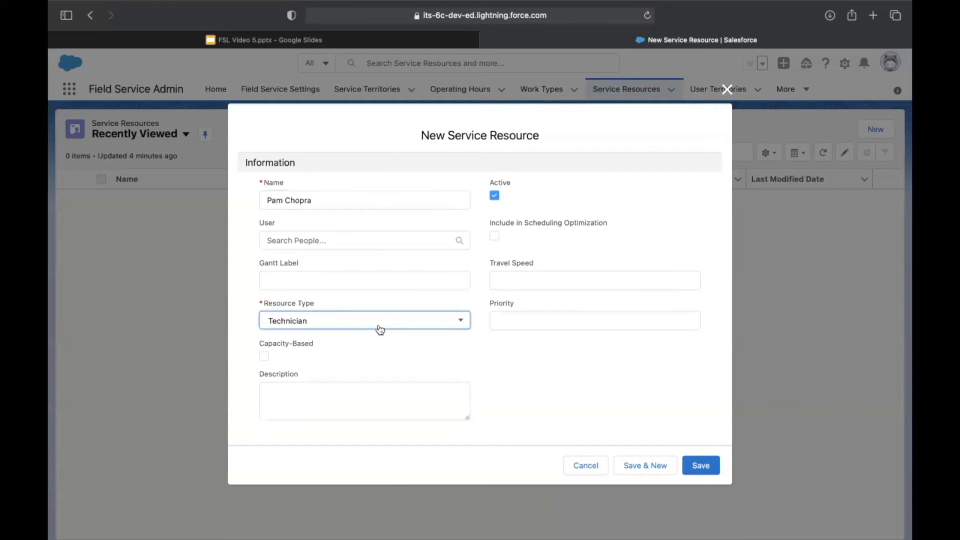
pyautogui.click(700, 473)
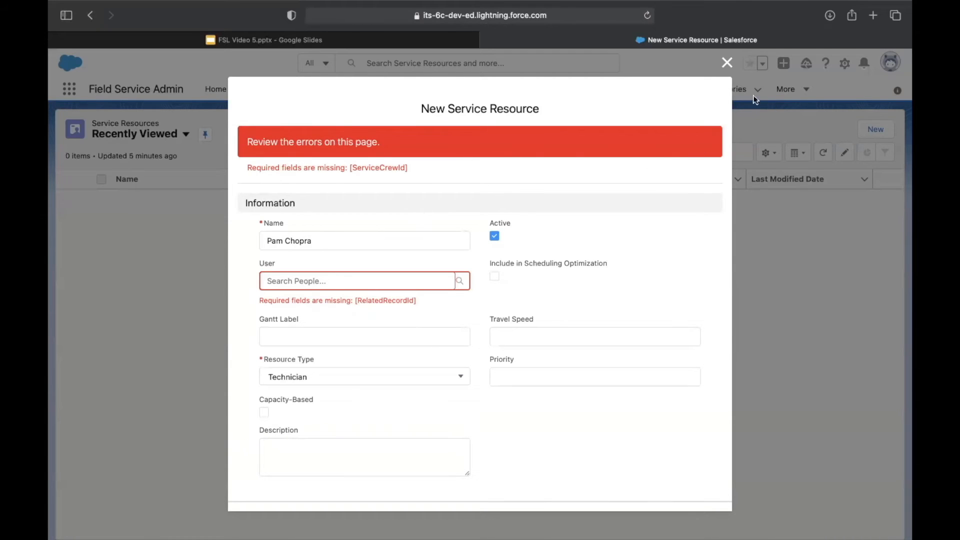
pyautogui.click(728, 63)
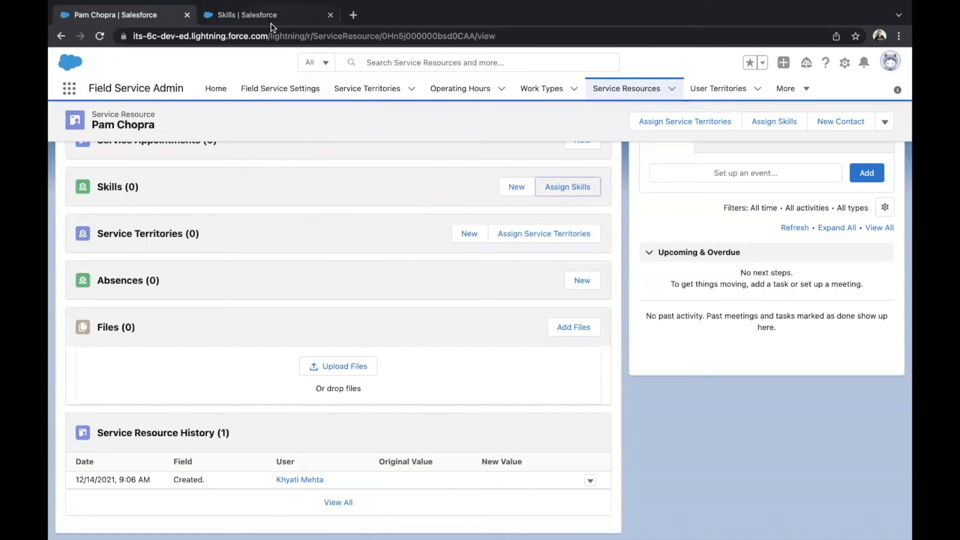
# Start a new skill in the Skills setup page, named OS Installation with developer name OS_Installation
pyautogui.click(273, 19)
pyautogui.click(120, 124)
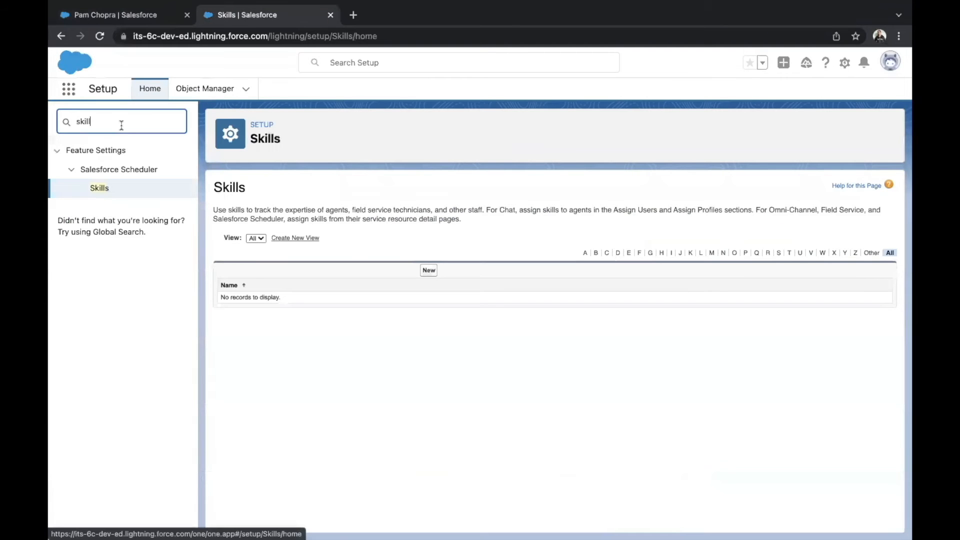
pyautogui.click(429, 270)
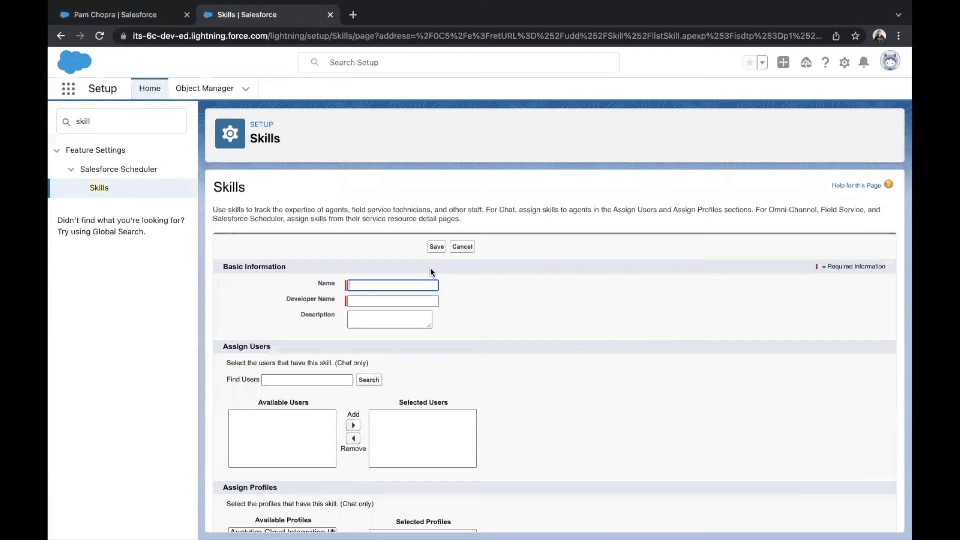
pyautogui.click(377, 286)
pyautogui.click(378, 301)
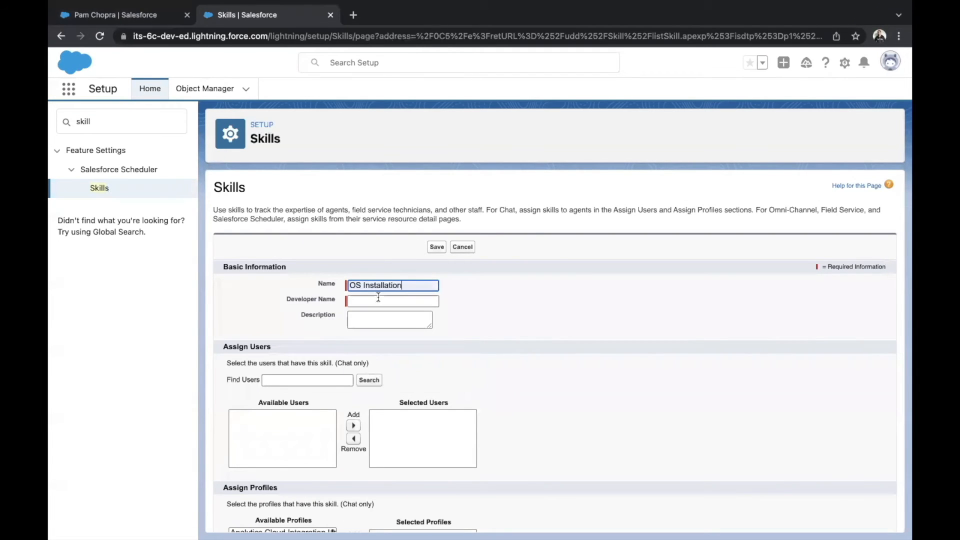
pyautogui.click(380, 300)
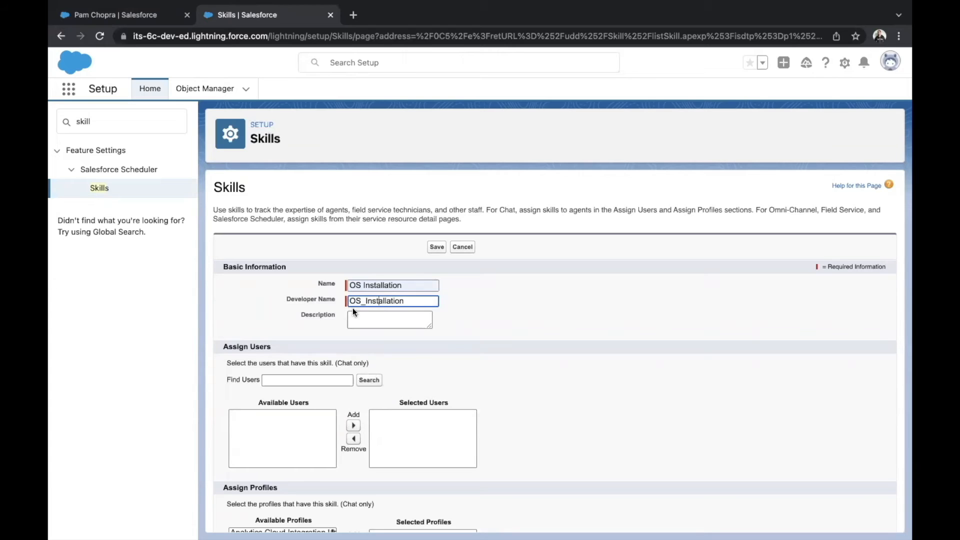
# Look through the profiles available for the OS Installation skill and save it without assigning users or profiles
pyautogui.scroll(-2, 399, 350)
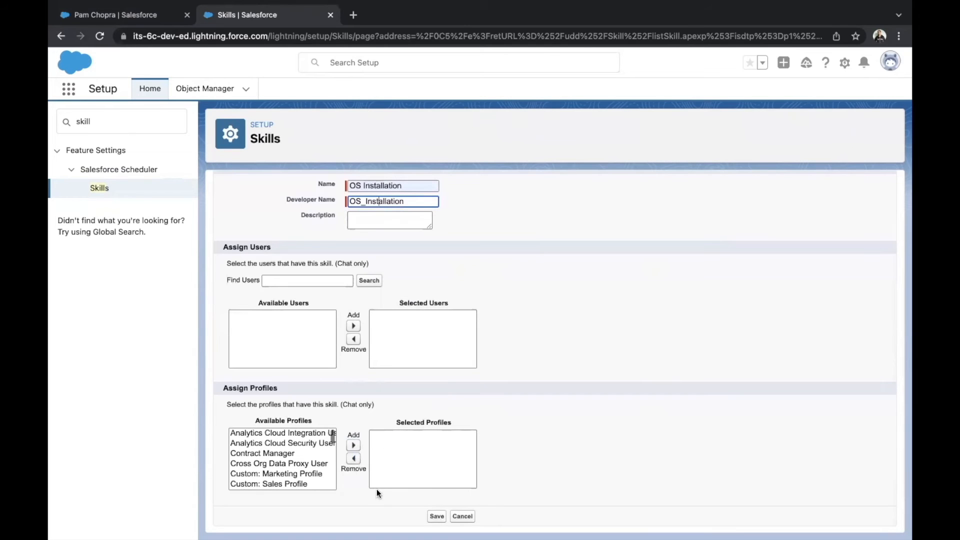
pyautogui.scroll(-5, 302, 464)
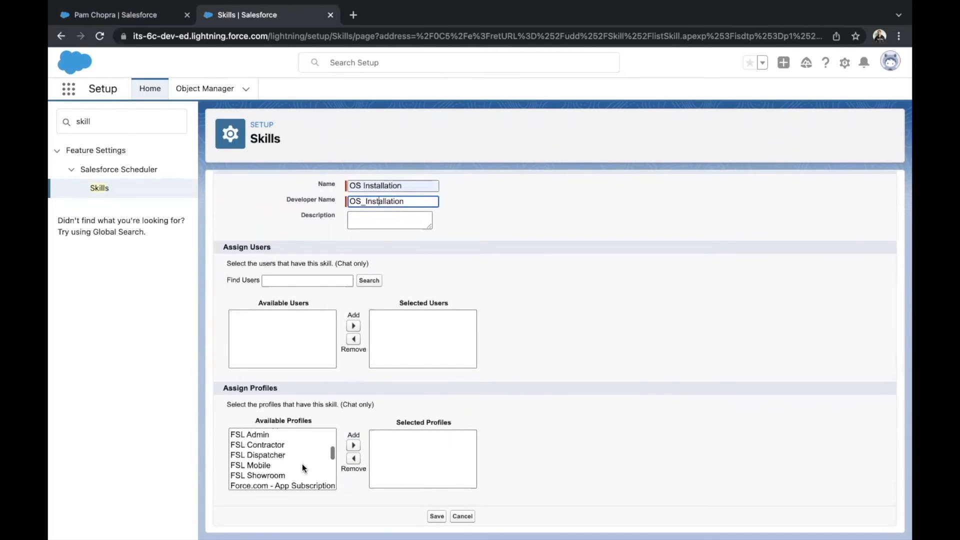
pyautogui.scroll(2, 302, 464)
pyautogui.scroll(-3, 302, 464)
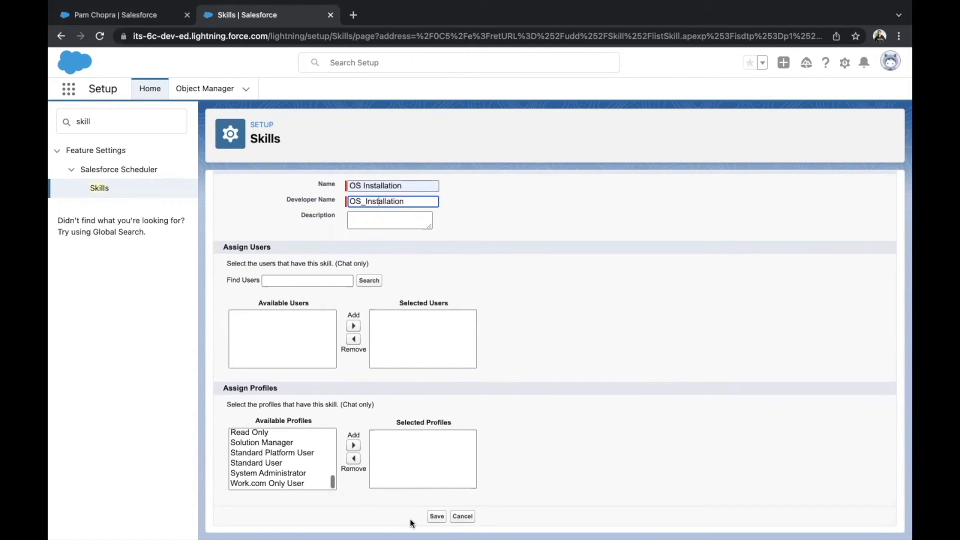
pyautogui.click(434, 517)
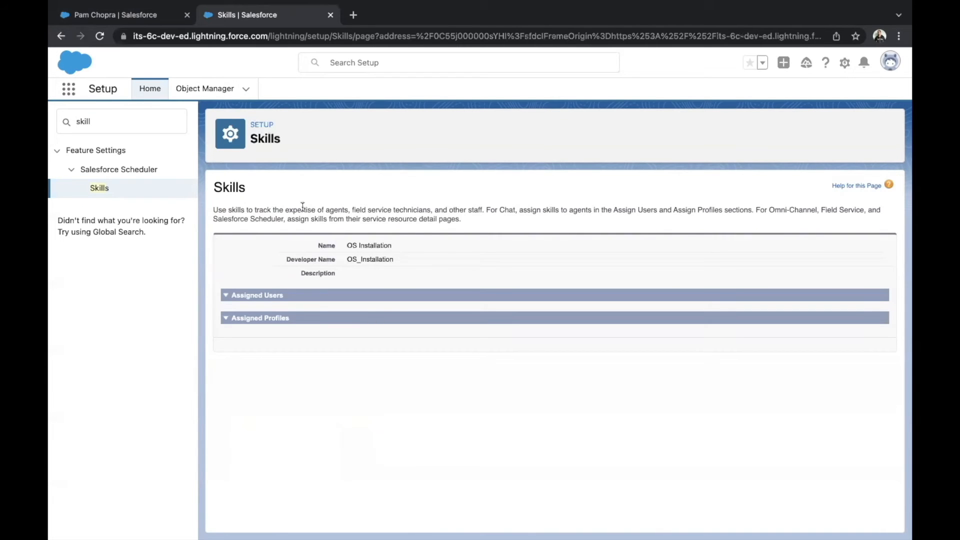
# Return to the technician's service resource record, reload it, and show its related lists
pyautogui.click(165, 16)
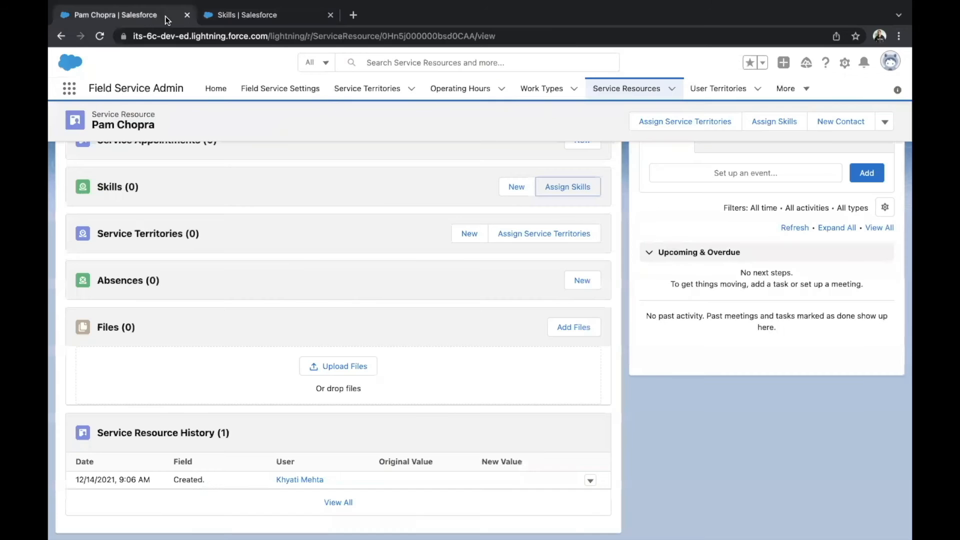
pyautogui.scroll(3, 300, 280)
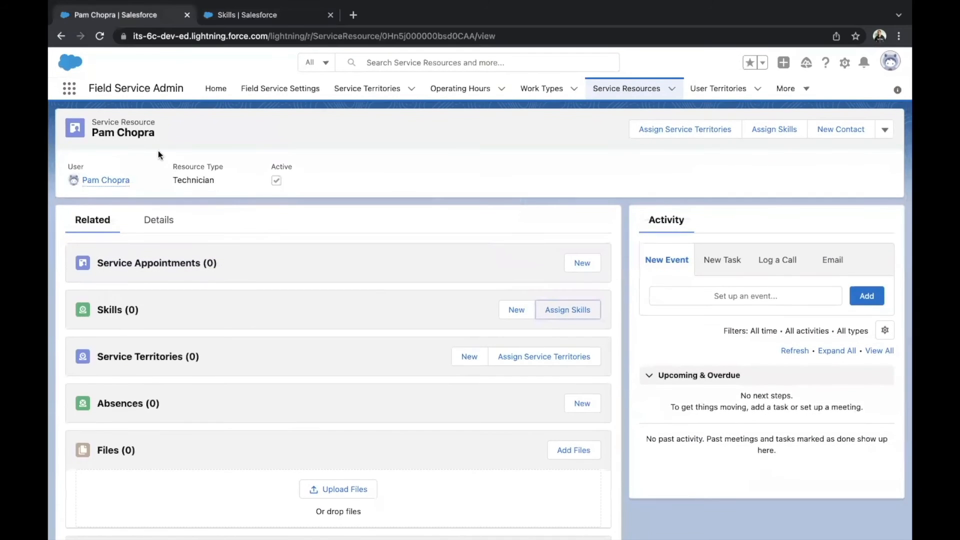
pyautogui.click(100, 36)
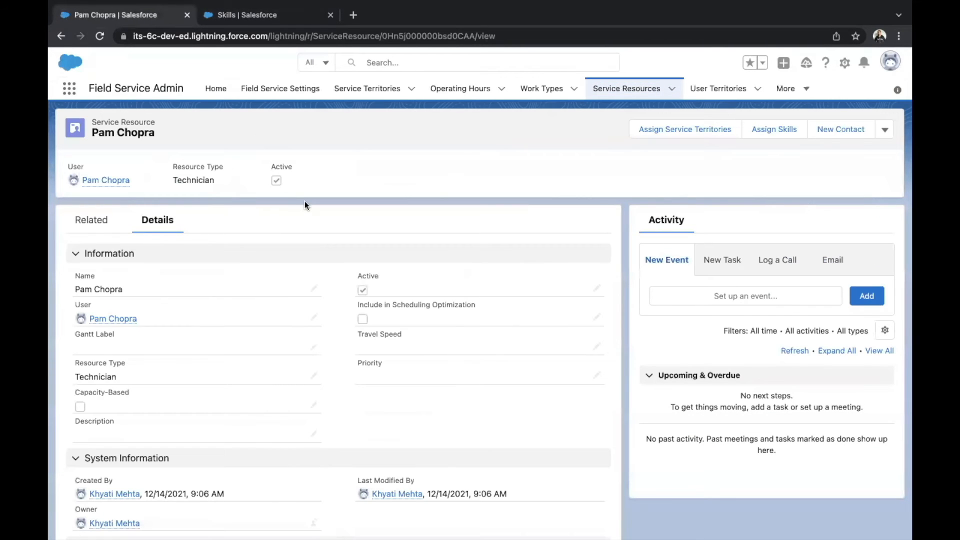
pyautogui.click(110, 224)
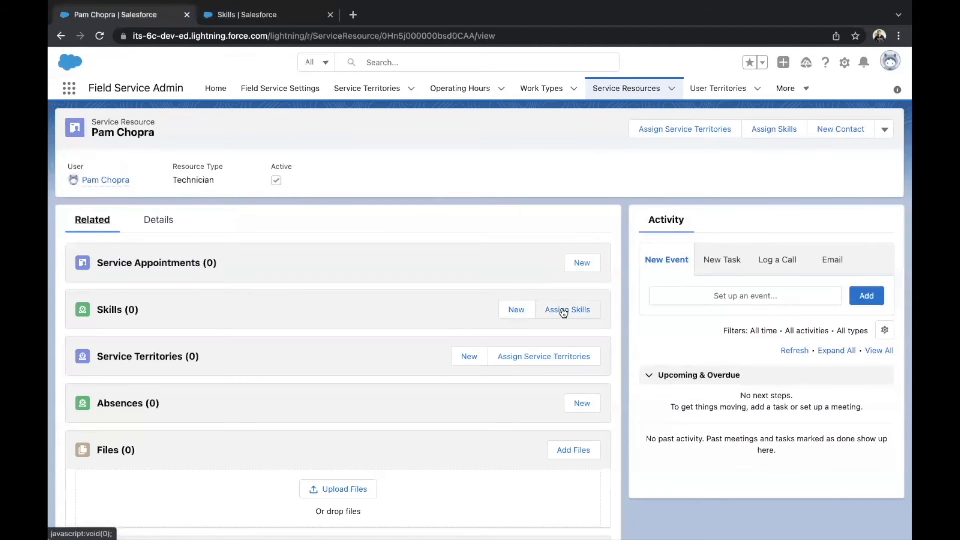
# Begin assigning the OS Installation skill to the technician, open its skill level for entry, and dismiss the assignment unsaved
pyautogui.click(563, 310)
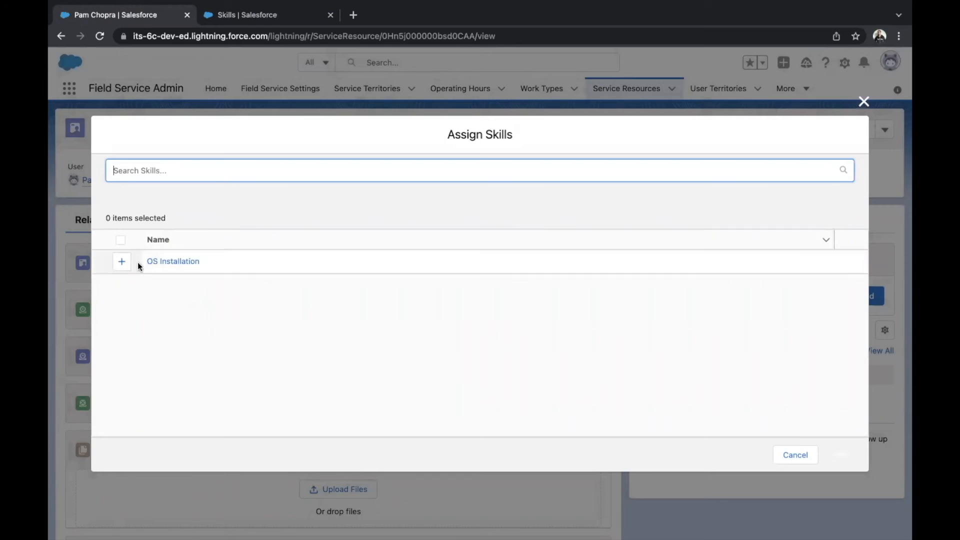
pyautogui.click(121, 261)
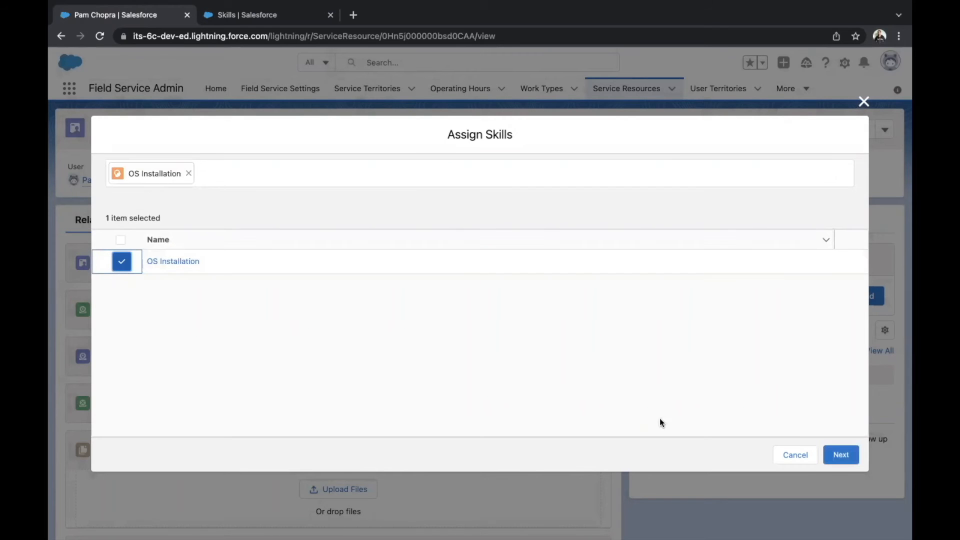
pyautogui.click(842, 456)
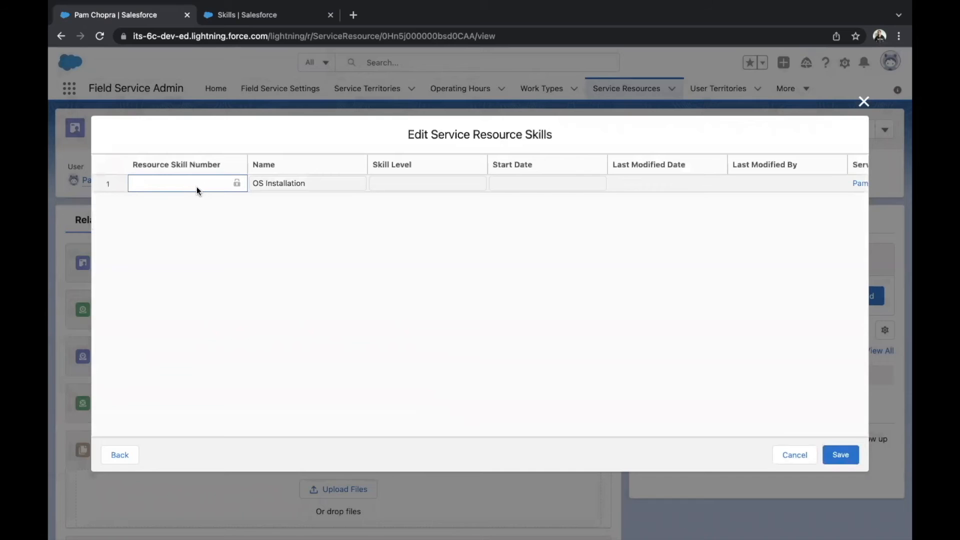
pyautogui.click(398, 183)
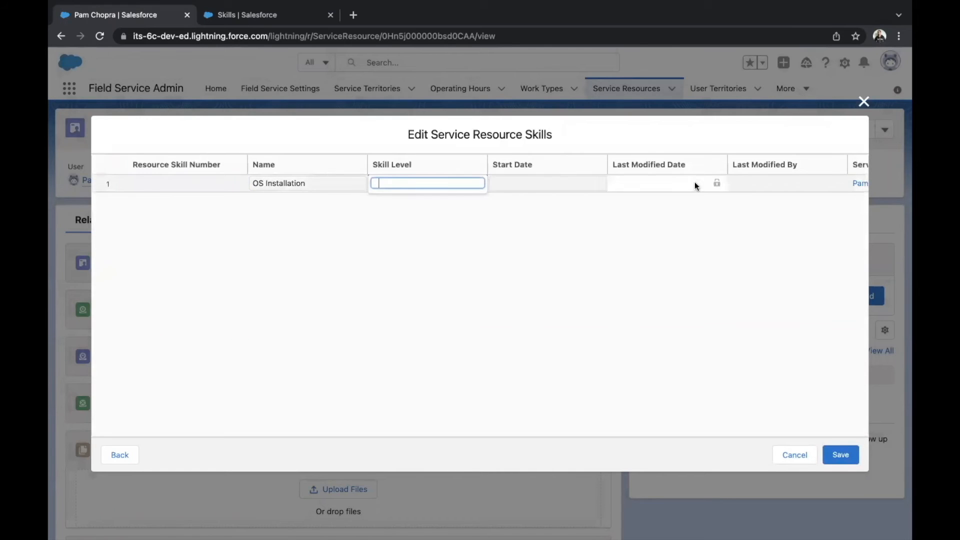
pyautogui.hscroll(3, 695, 178)
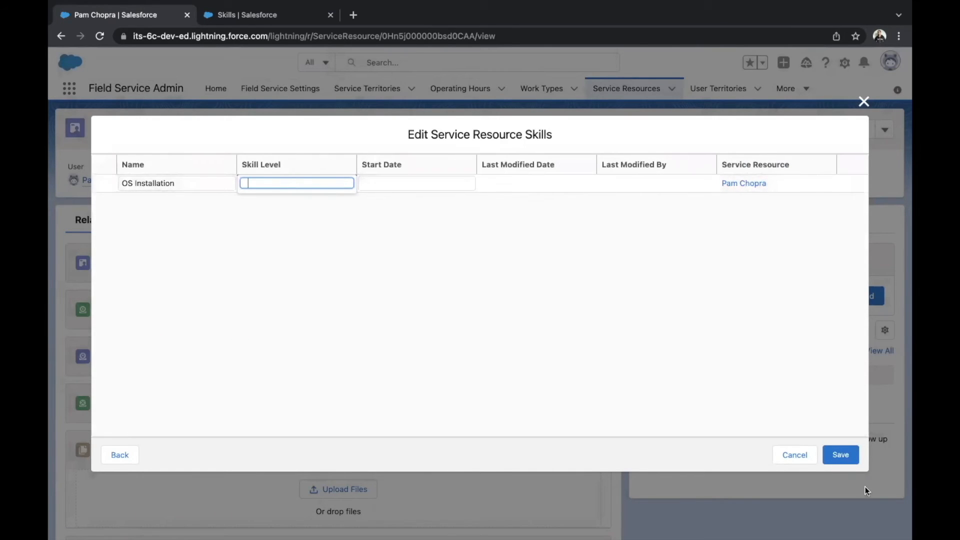
pyautogui.click(864, 102)
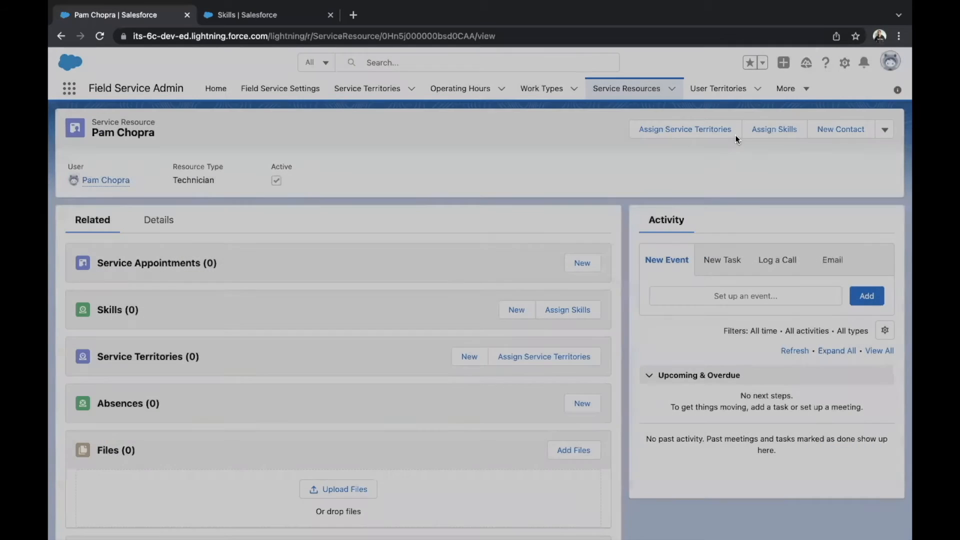
# Start a new skill entry on the technician's service resource with the OS Installation skill and skill level 10
pyautogui.click(517, 311)
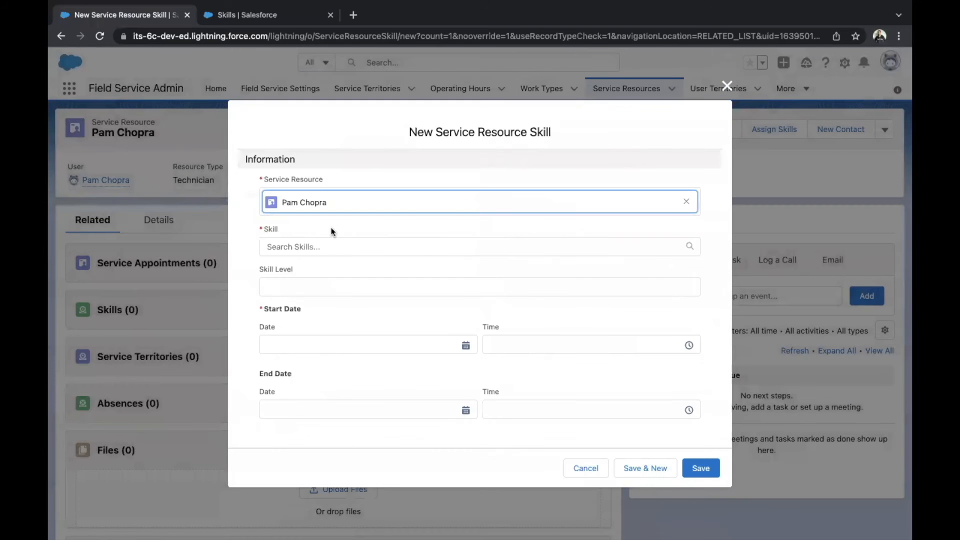
pyautogui.click(326, 247)
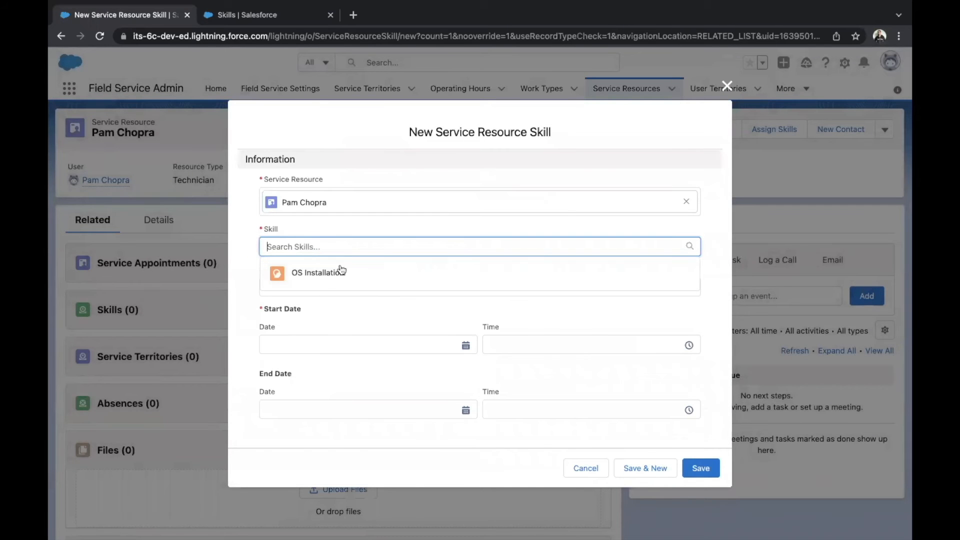
pyautogui.click(333, 281)
pyautogui.click(335, 290)
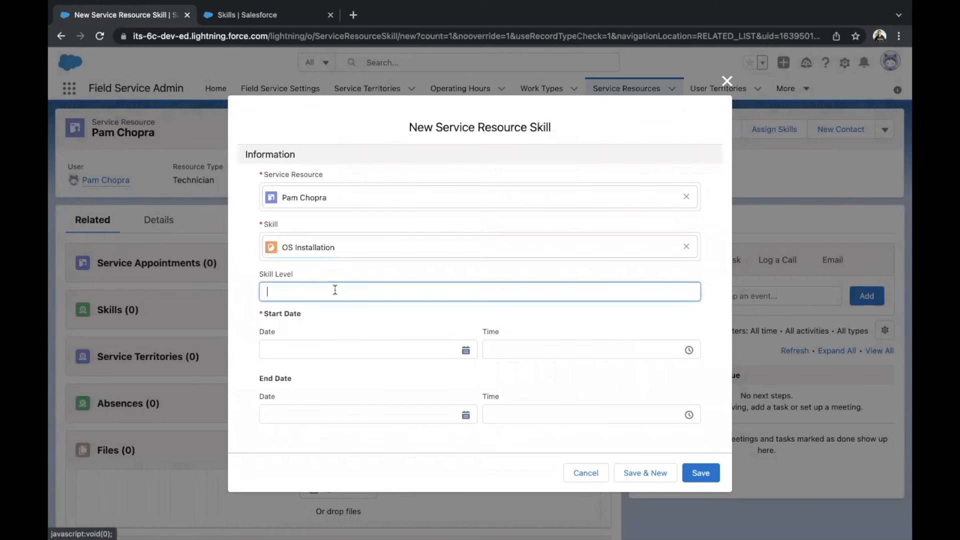
pyautogui.write('10')
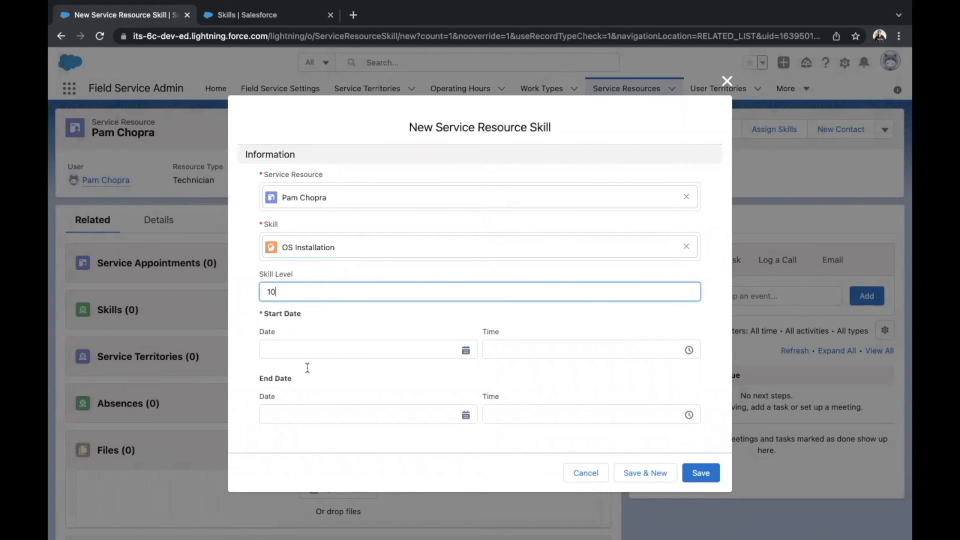
# Set the service resource skill's start date to 11/1/2021 and save the skill entry
pyautogui.click(331, 350)
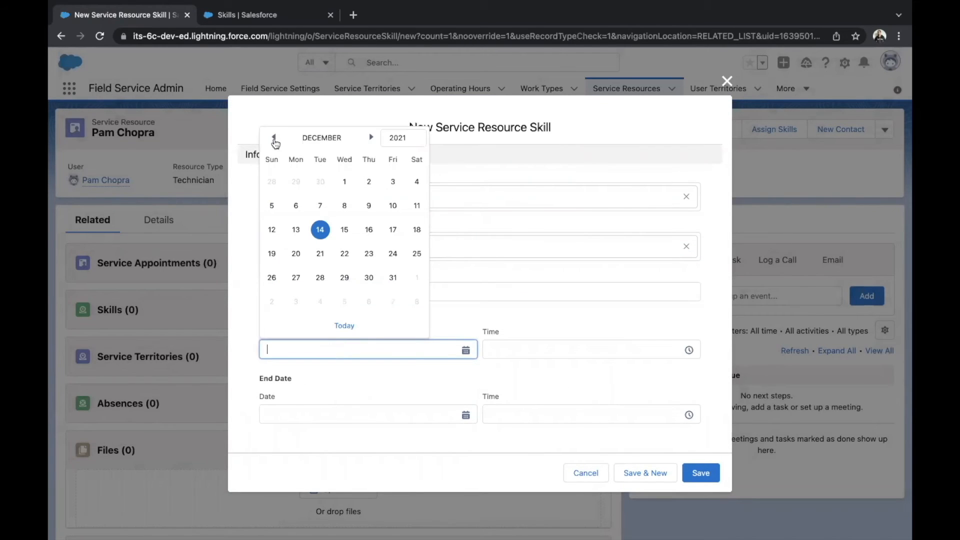
pyautogui.click(274, 140)
pyautogui.click(296, 181)
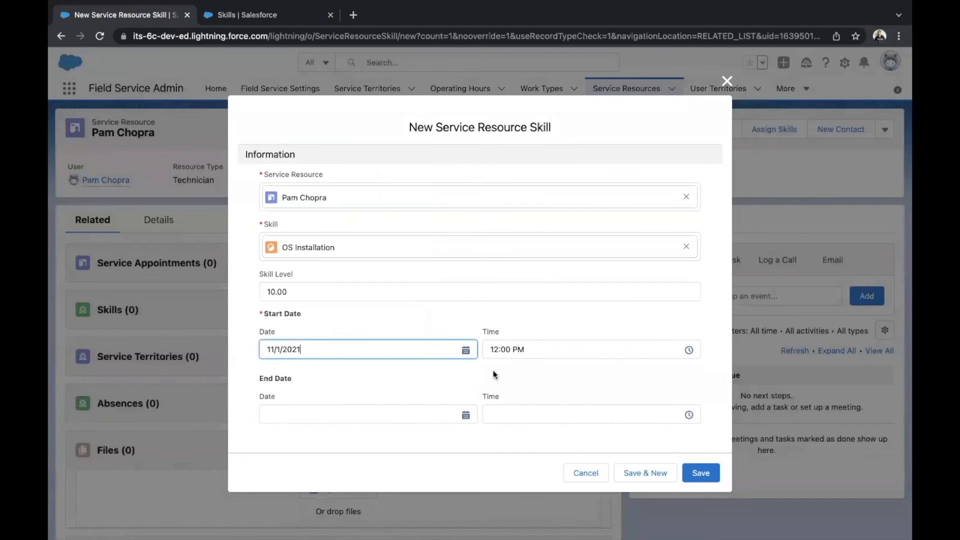
pyautogui.click(700, 473)
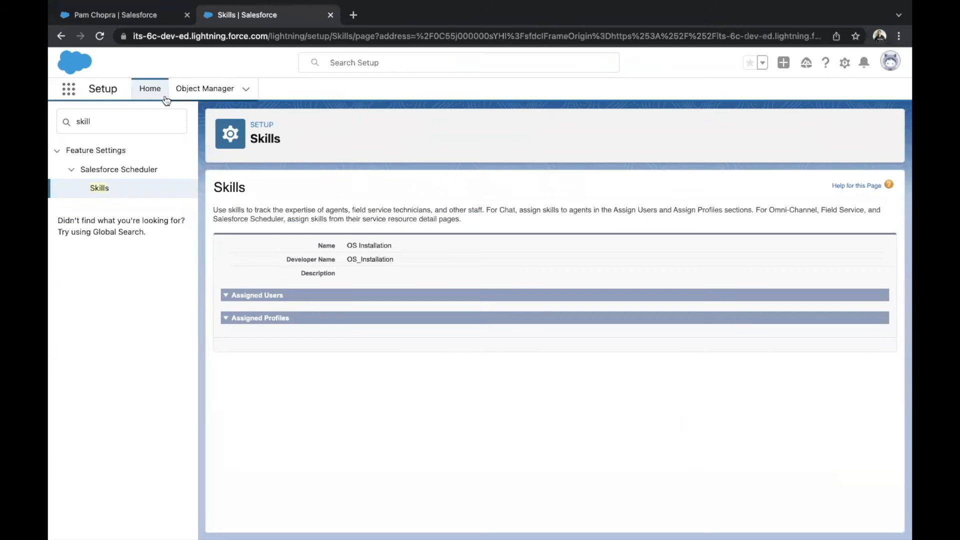
# Find the users settings in Setup and open the list of all users
pyautogui.click(143, 121)
pyautogui.press('BackSpace')
pyautogui.press('BackSpace')
pyautogui.press('BackSpace')
pyautogui.press('BackSpace')
pyautogui.press('BackSpace')
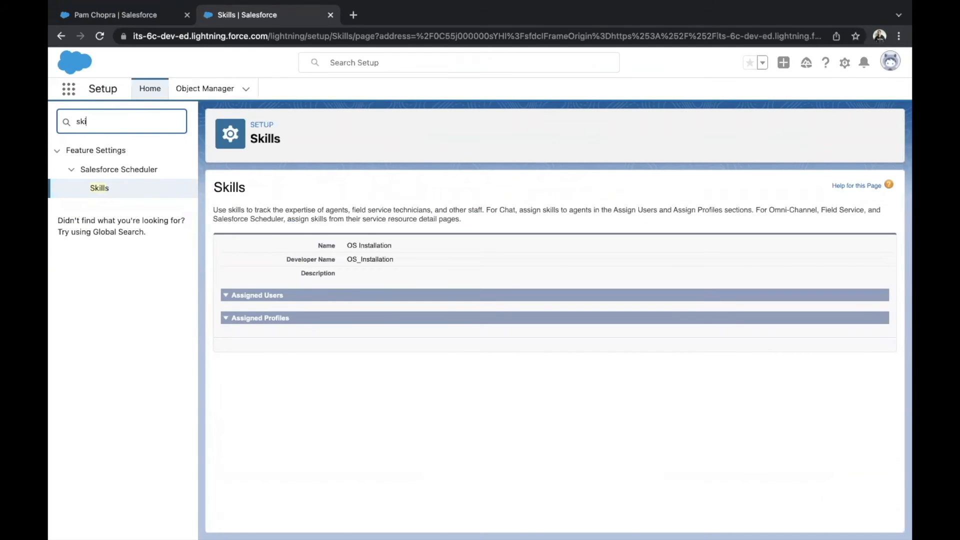
pyautogui.write('users')
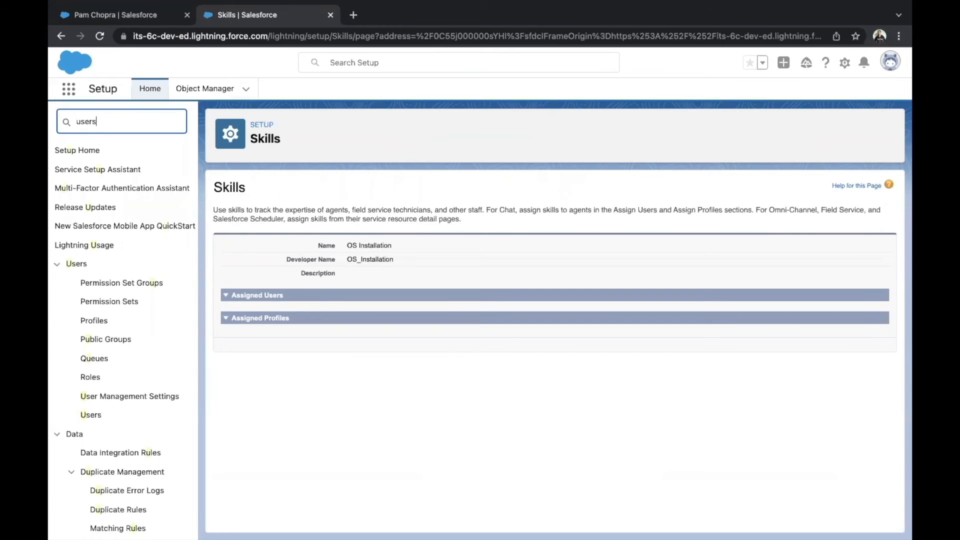
pyautogui.click(94, 302)
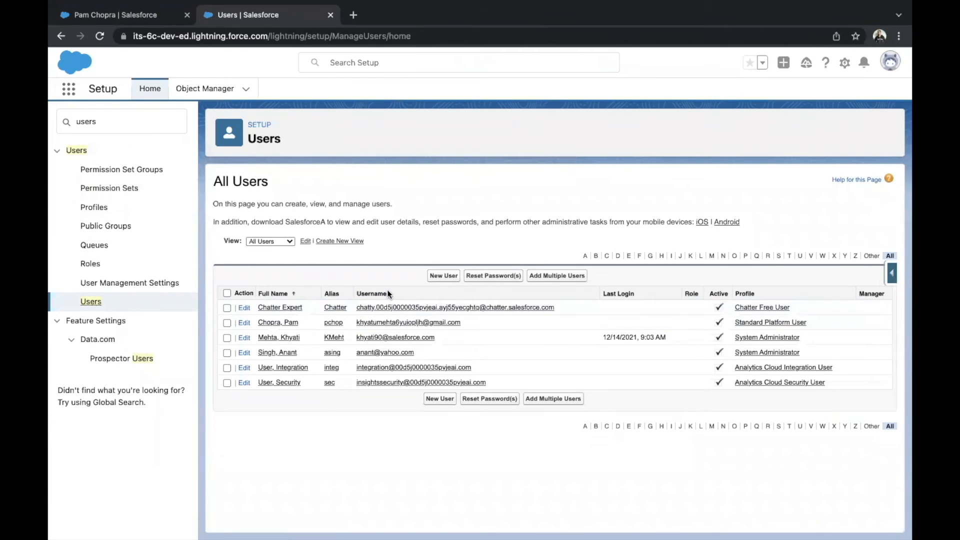
# Open the Field Service Resource License permission set and view its assigned users
pyautogui.click(111, 191)
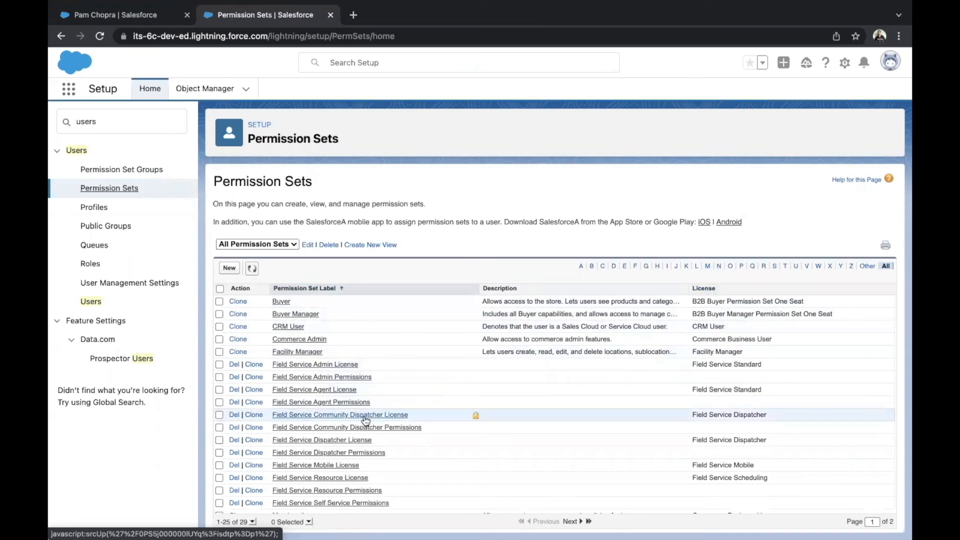
pyautogui.click(336, 478)
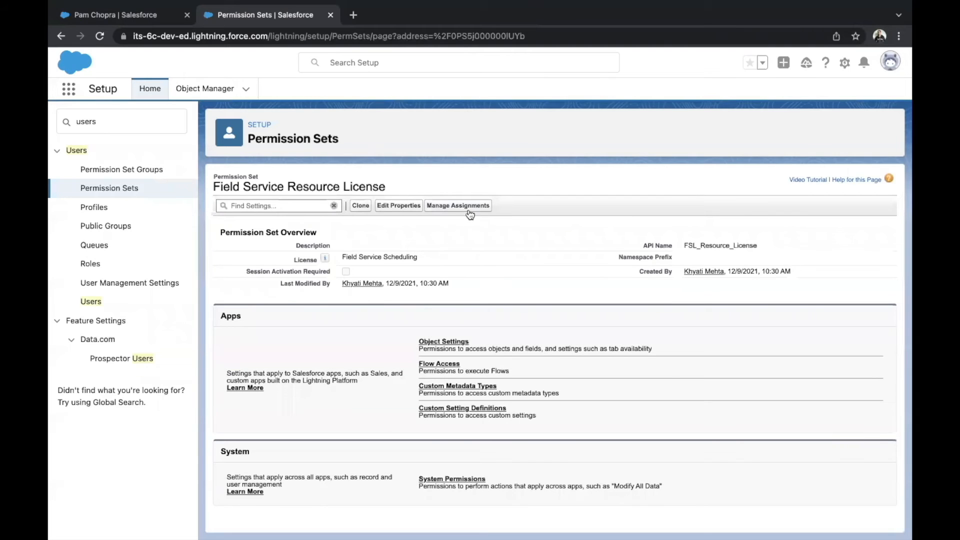
pyautogui.click(470, 206)
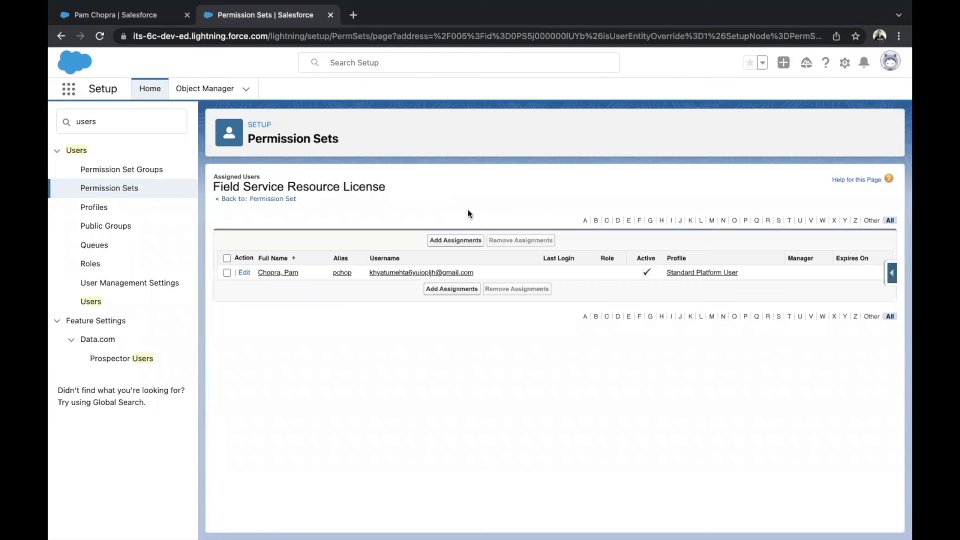
# Try to assign the Field Service Resource License permission set to the technician's user, and close the assignment summary
pyautogui.click(453, 240)
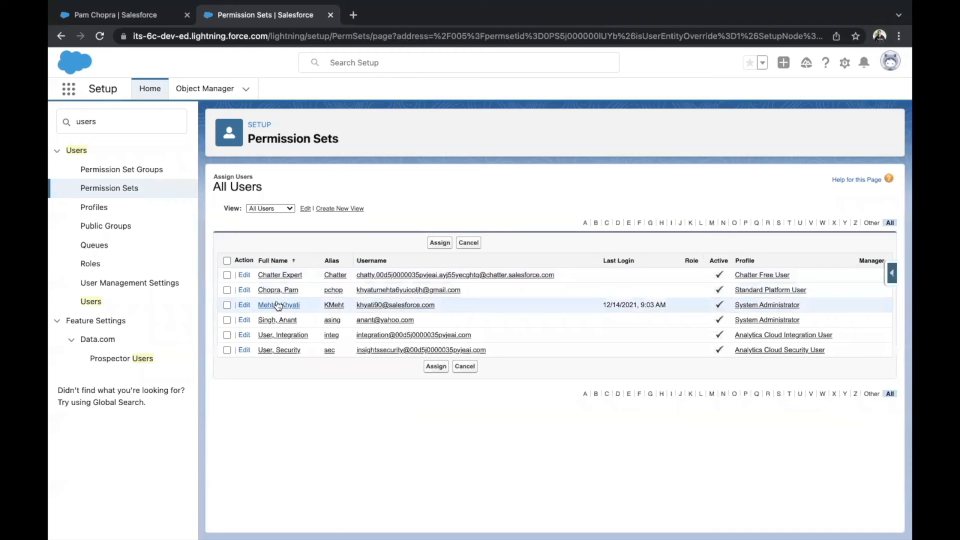
pyautogui.click(227, 290)
pyautogui.click(440, 243)
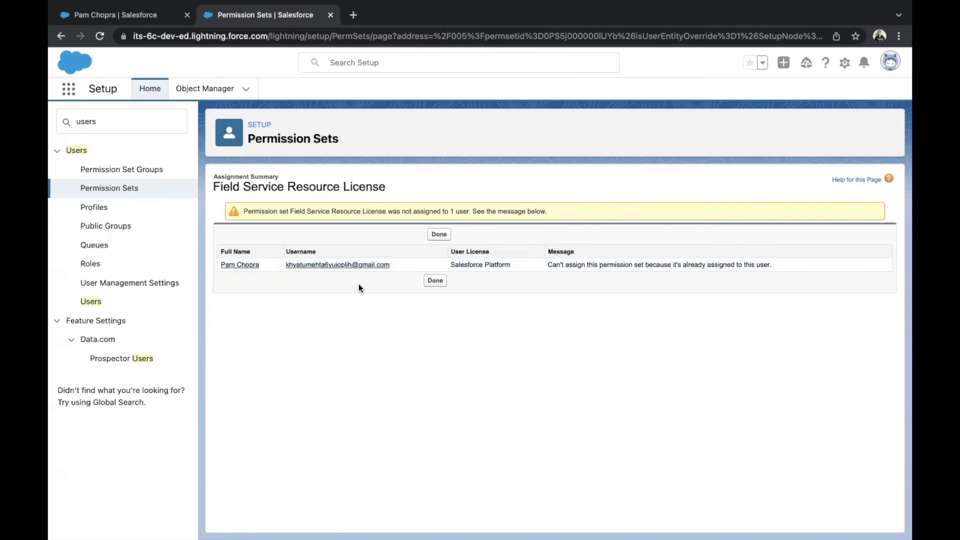
pyautogui.click(434, 281)
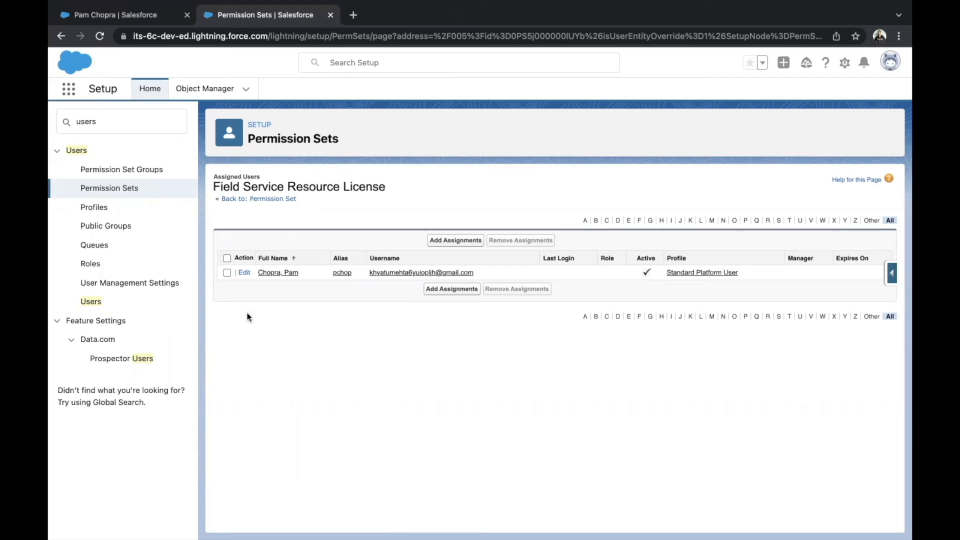
# Find Service Resources among the apps and items and open its list
pyautogui.click(74, 95)
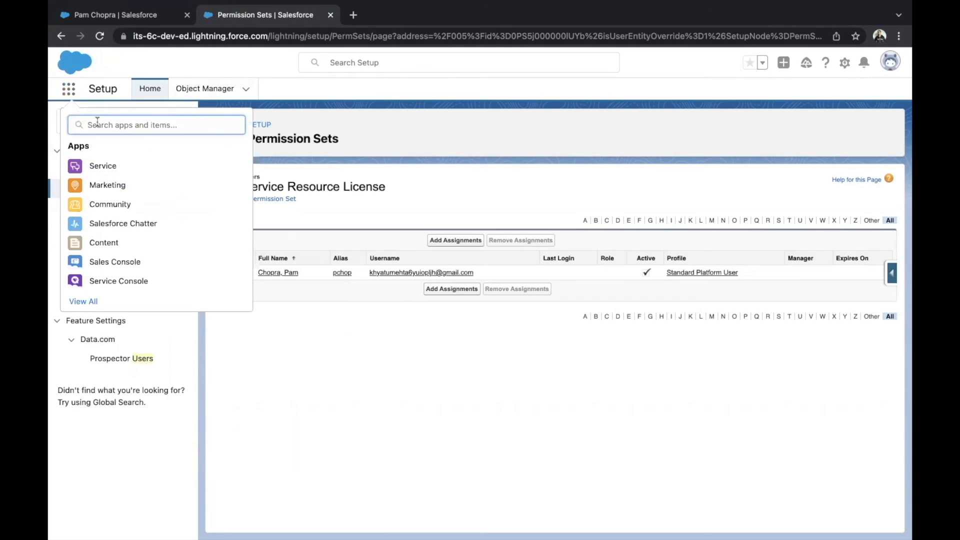
pyautogui.write('serv')
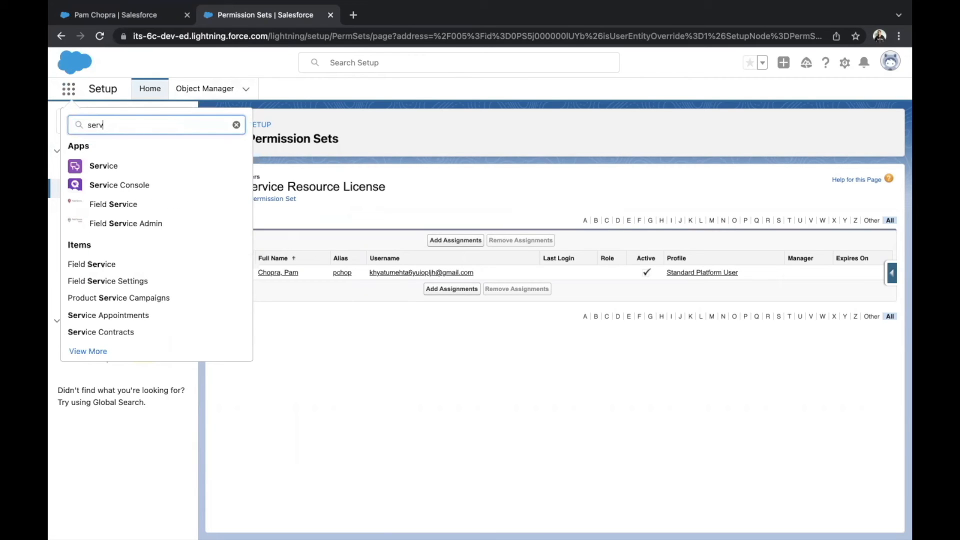
pyautogui.write('ice te')
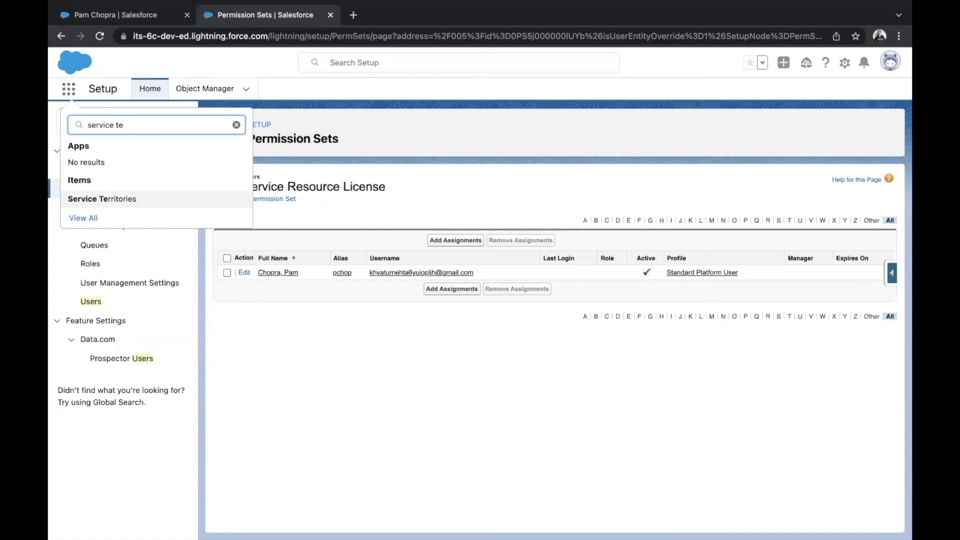
pyautogui.press('BackSpace')
pyautogui.press('BackSpace')
pyautogui.write('res')
pyautogui.click(121, 202)
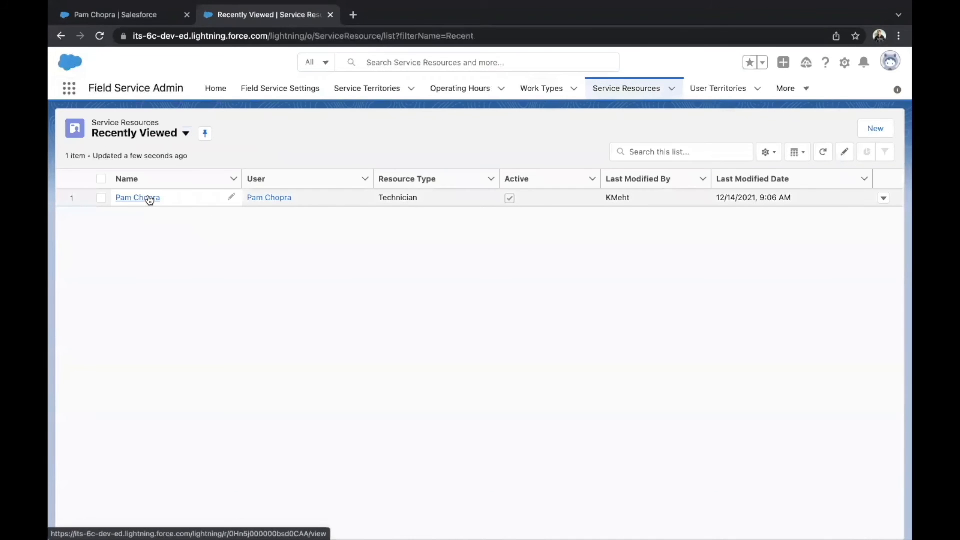
# Open the technician's service resource record and show its related lists
pyautogui.click(148, 198)
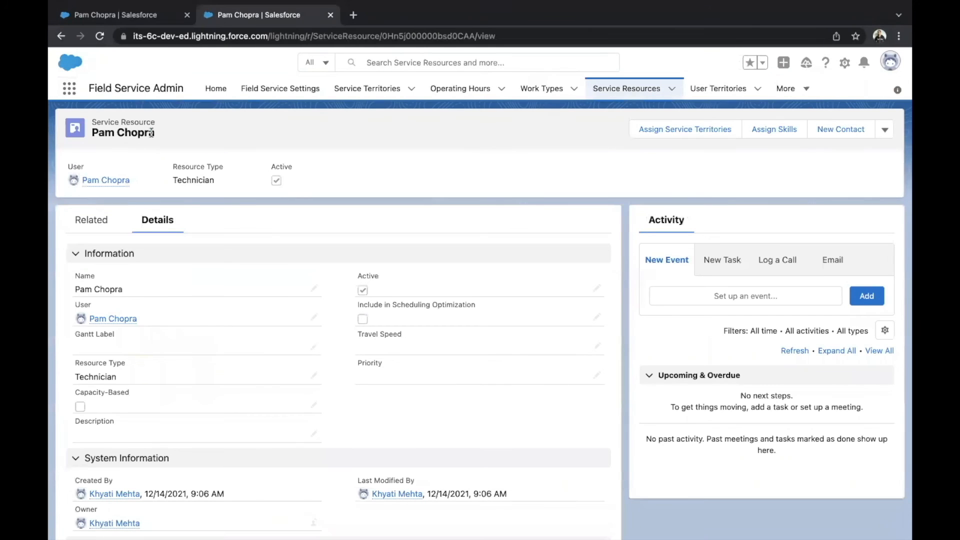
pyautogui.click(97, 223)
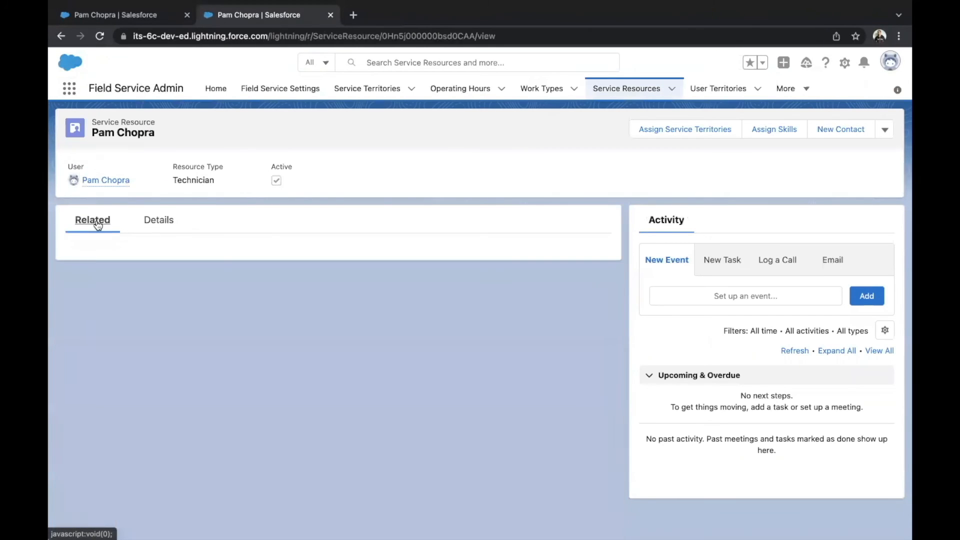
pyautogui.scroll(-1, 168, 350)
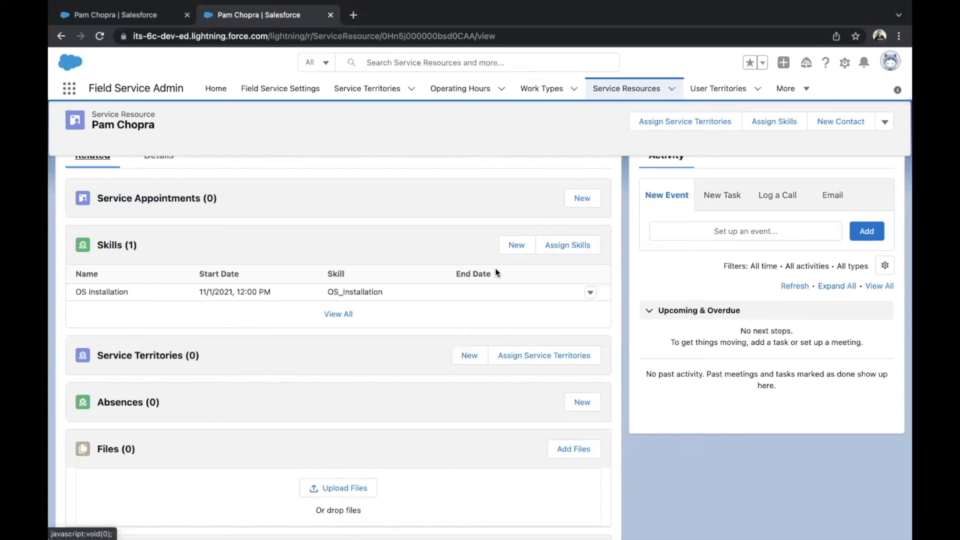
# Start a new service territory member for the technician and, within it, a new service territory named London
pyautogui.click(466, 355)
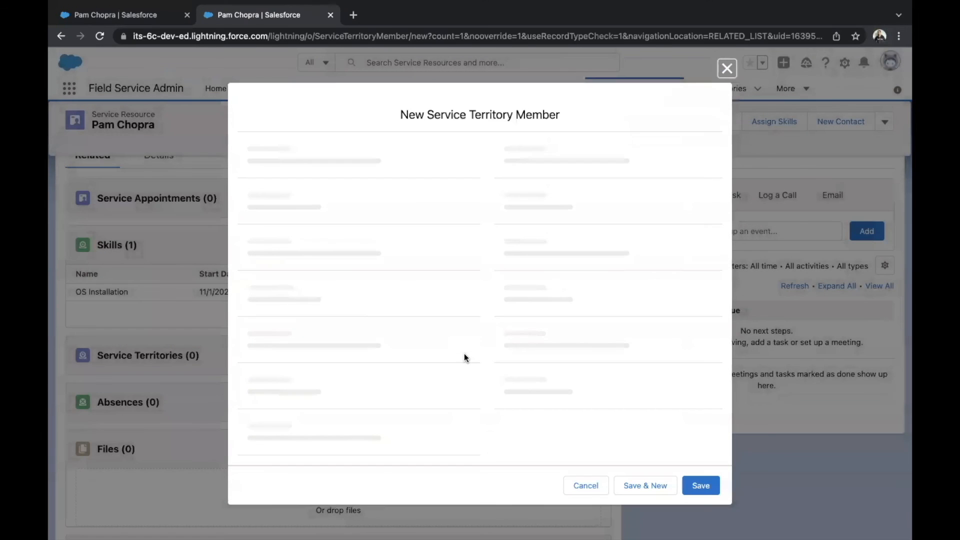
pyautogui.click(380, 255)
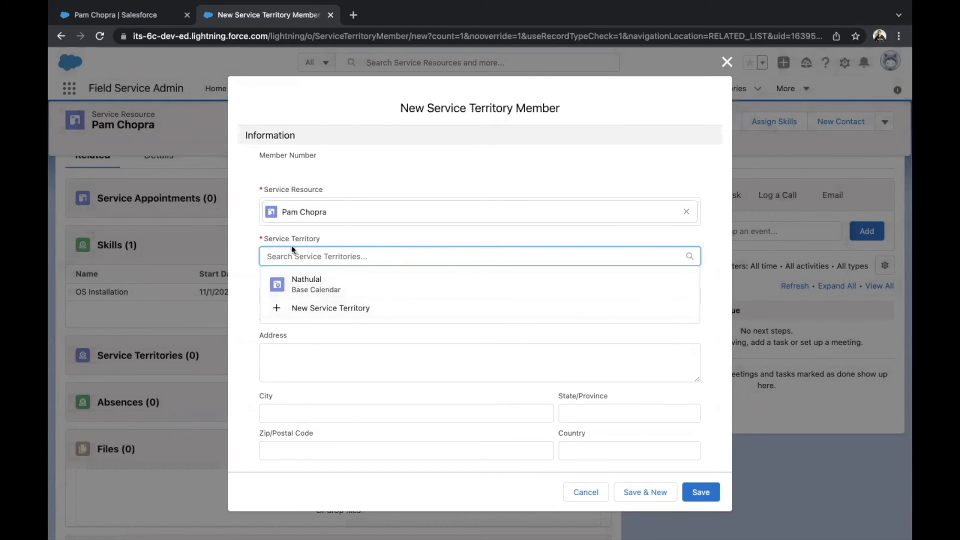
pyautogui.click(336, 307)
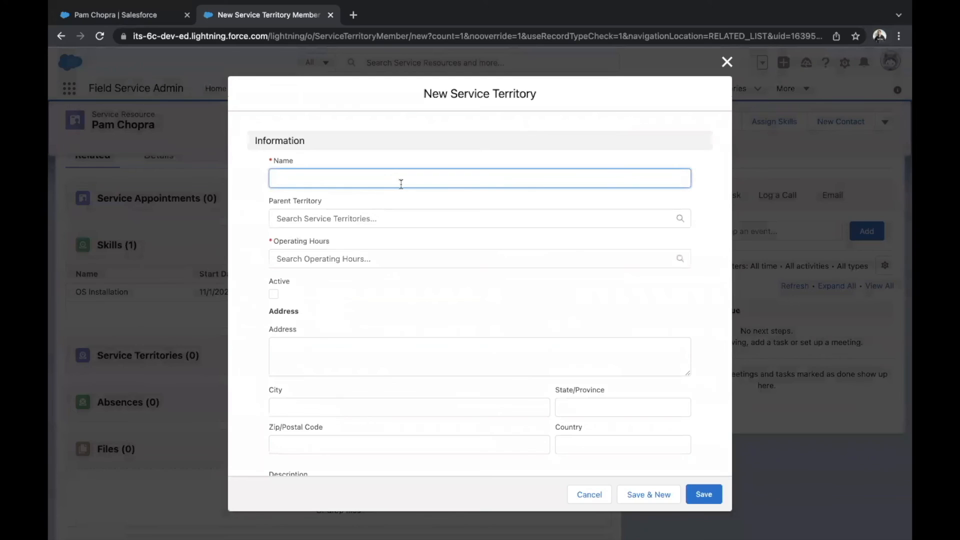
pyautogui.write('London')
# Create new operating hours named Morning for the London territory, keeping the Pacific Standard Time zone
pyautogui.click(378, 264)
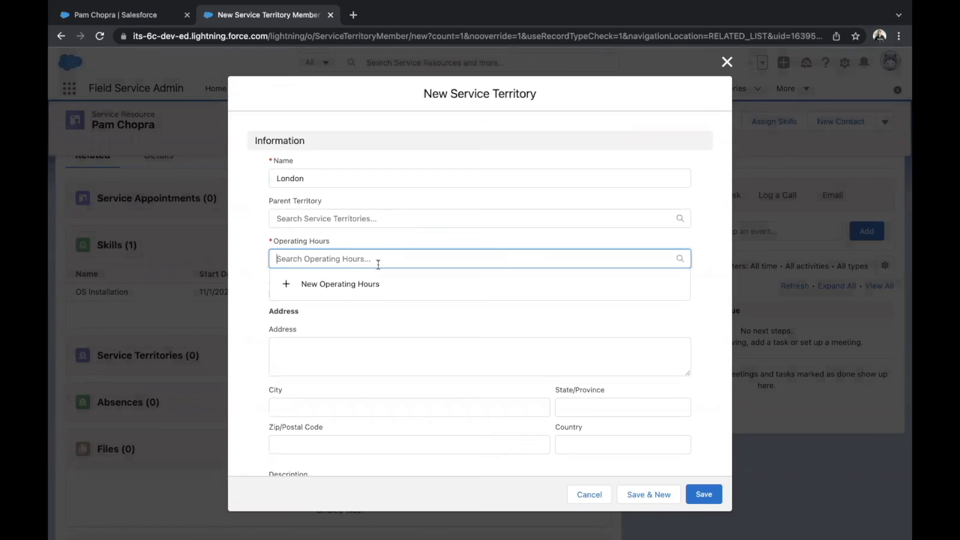
pyautogui.click(370, 281)
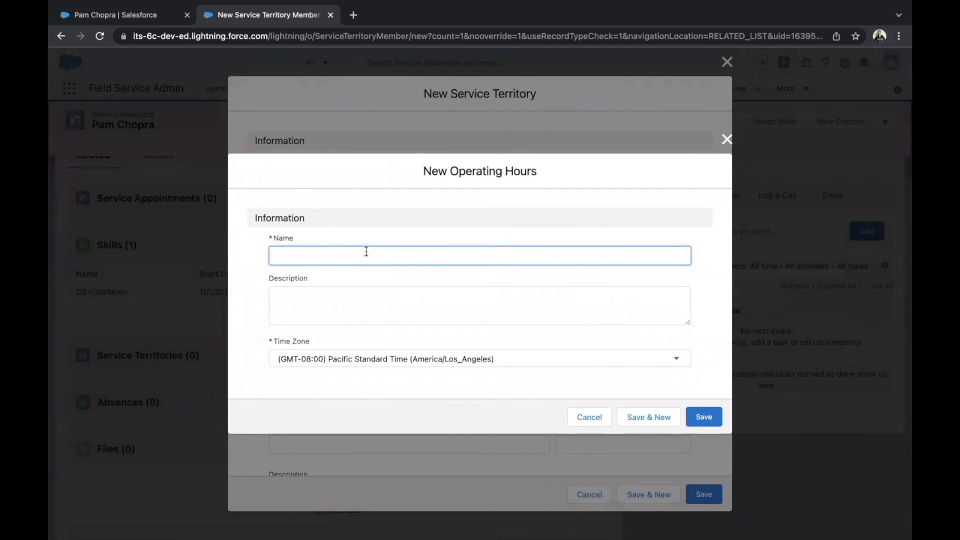
pyautogui.write('Morning')
pyautogui.click(711, 420)
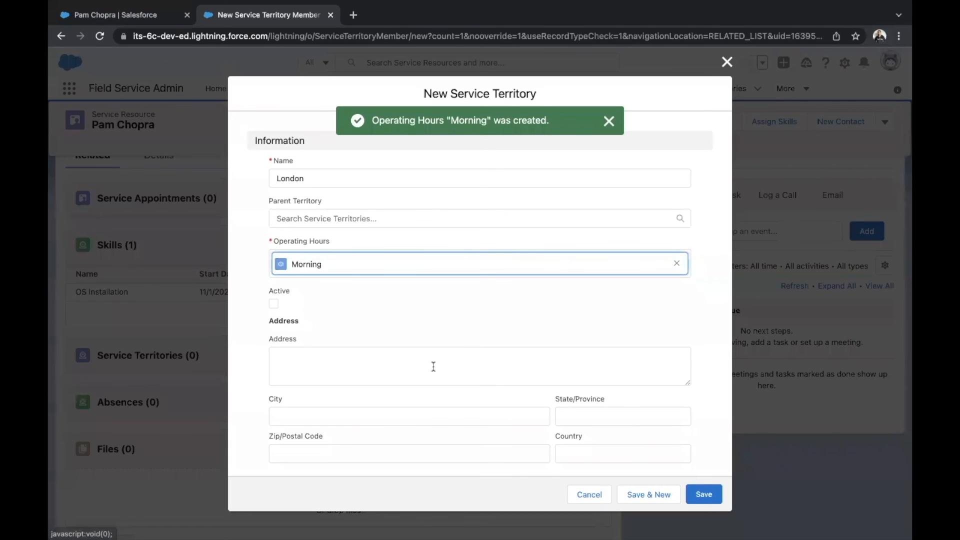
# Mark the London service territory as active and save it
pyautogui.scroll(-3, 433, 364)
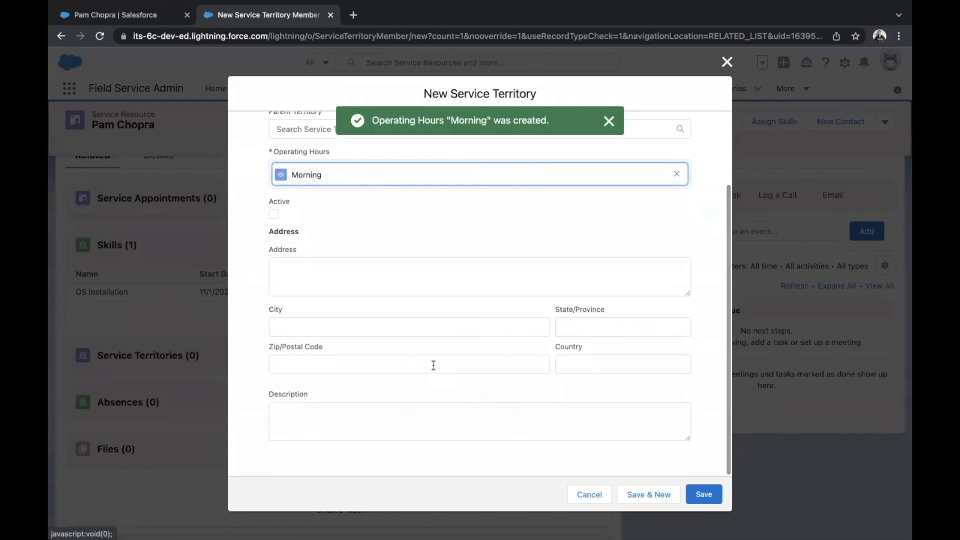
pyautogui.click(273, 215)
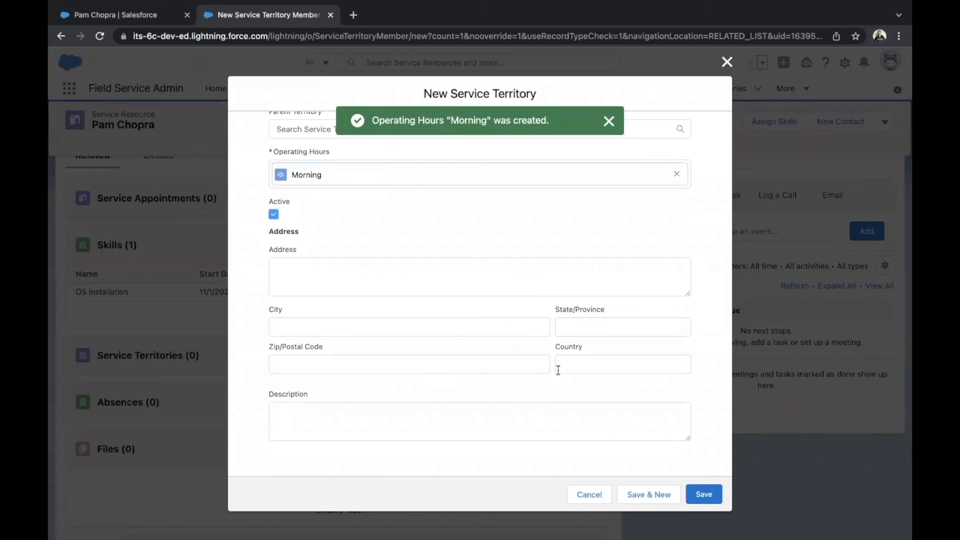
pyautogui.click(703, 487)
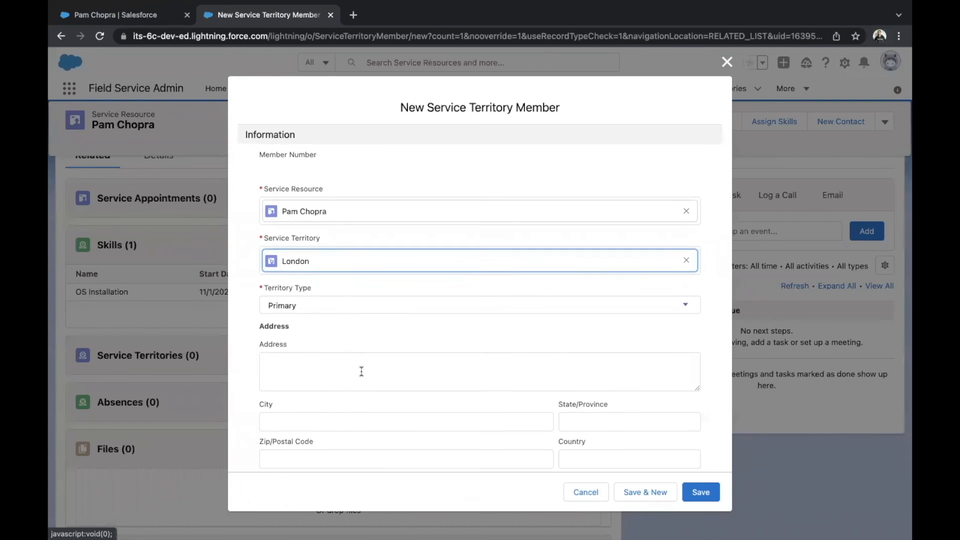
# Set the operating hours of the new service territory member to Morning
pyautogui.scroll(-3, 360, 371)
pyautogui.scroll(-1, 361, 370)
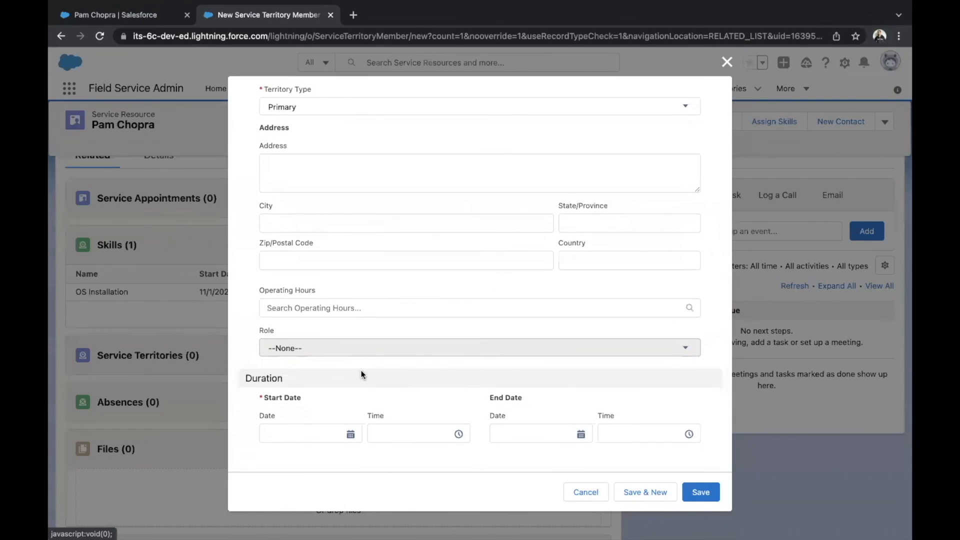
pyautogui.click(348, 308)
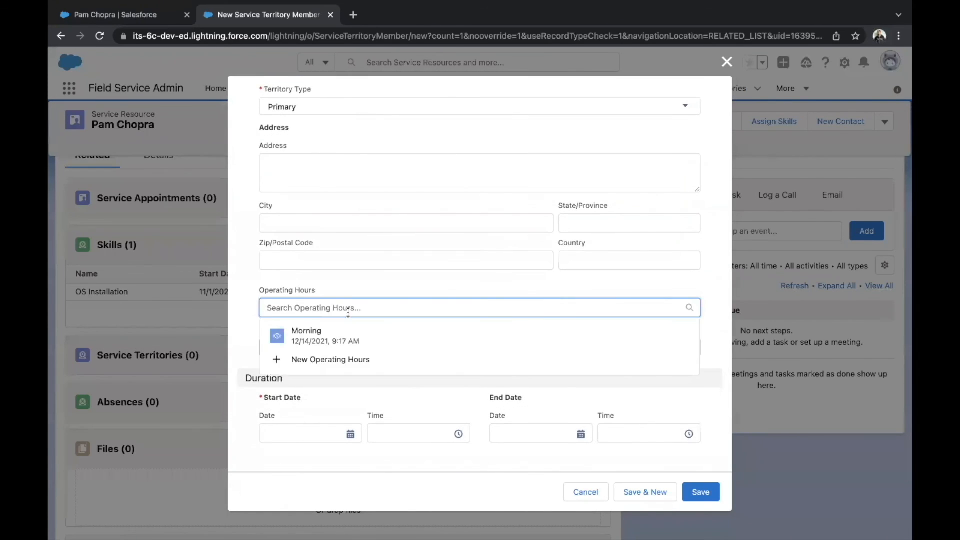
pyautogui.click(320, 334)
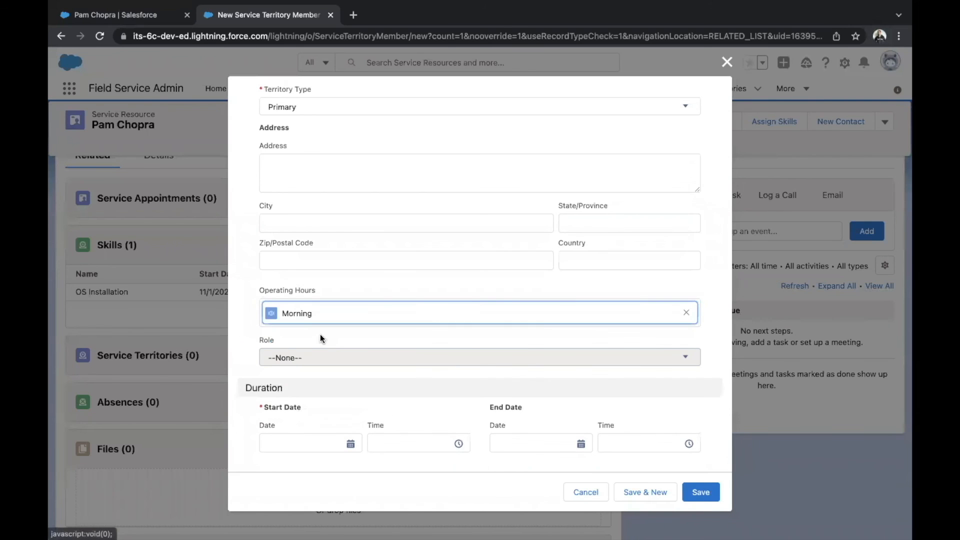
# Set the territory member's start date to 12/1/2021 at 12:00 PM and save the membership
pyautogui.click(288, 440)
pyautogui.click(351, 273)
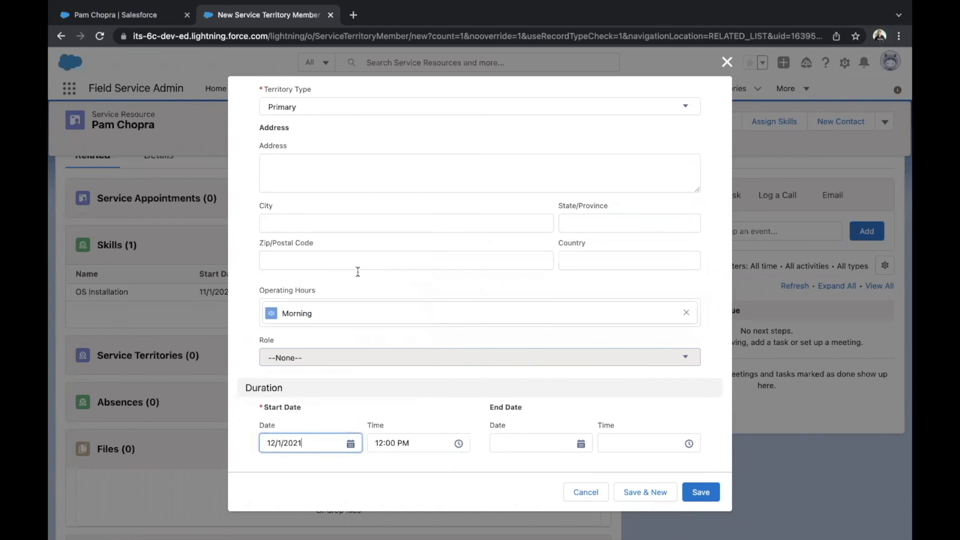
pyautogui.click(707, 493)
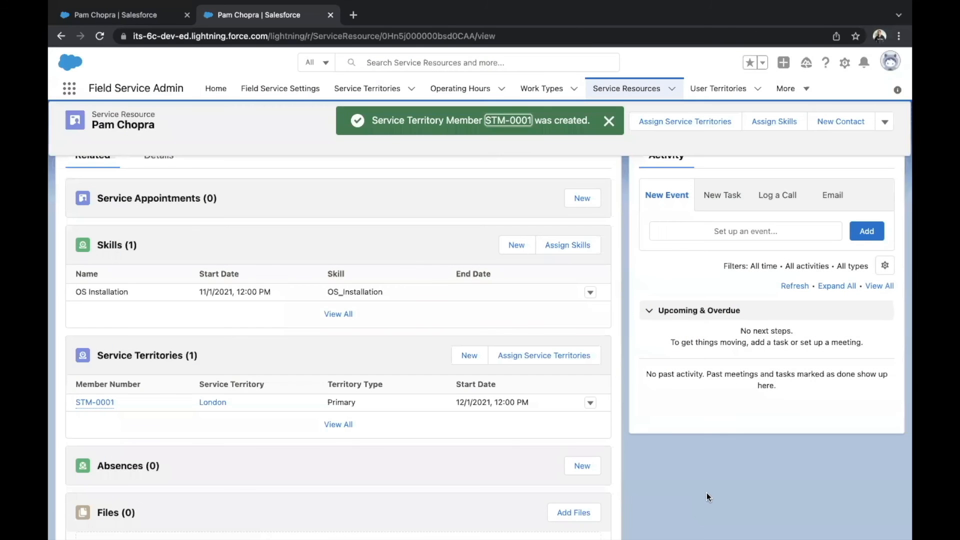
# Switch to the Field Service app and load the London service territory in the dispatcher console's Gantt
pyautogui.scroll(3, 321, 268)
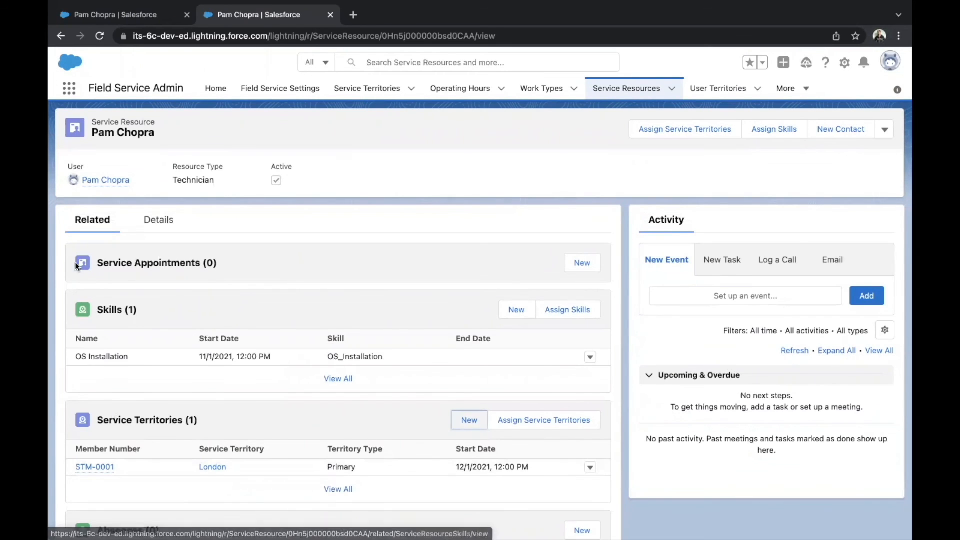
pyautogui.click(70, 90)
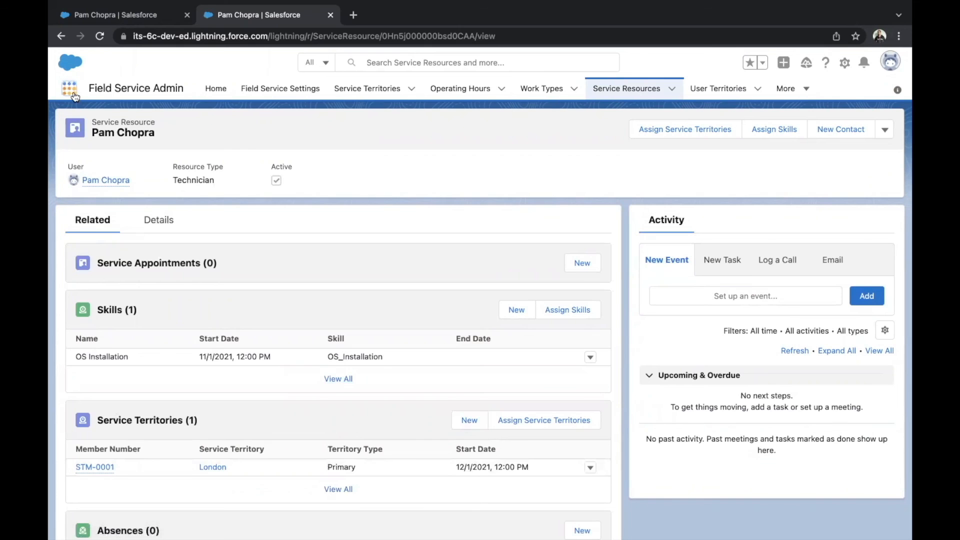
pyautogui.write('fiel')
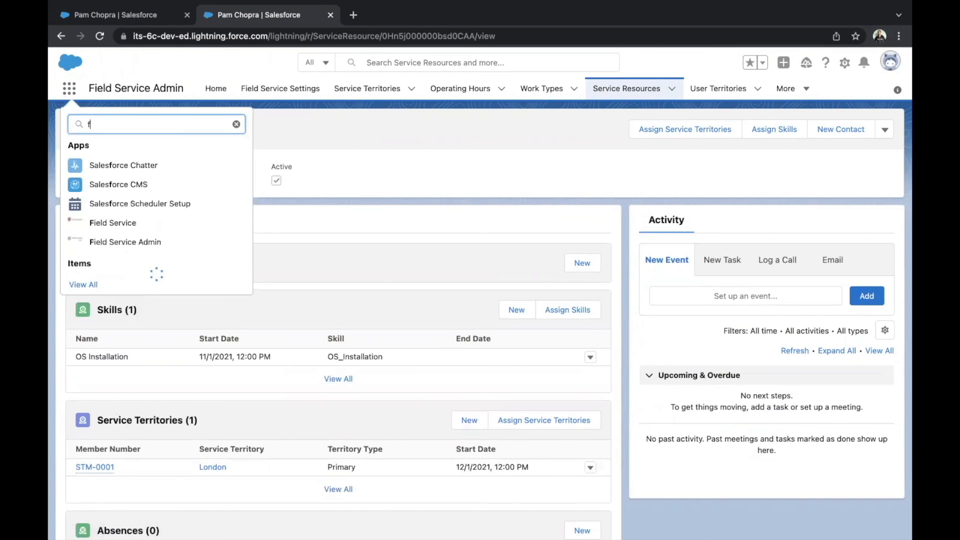
pyautogui.click(102, 166)
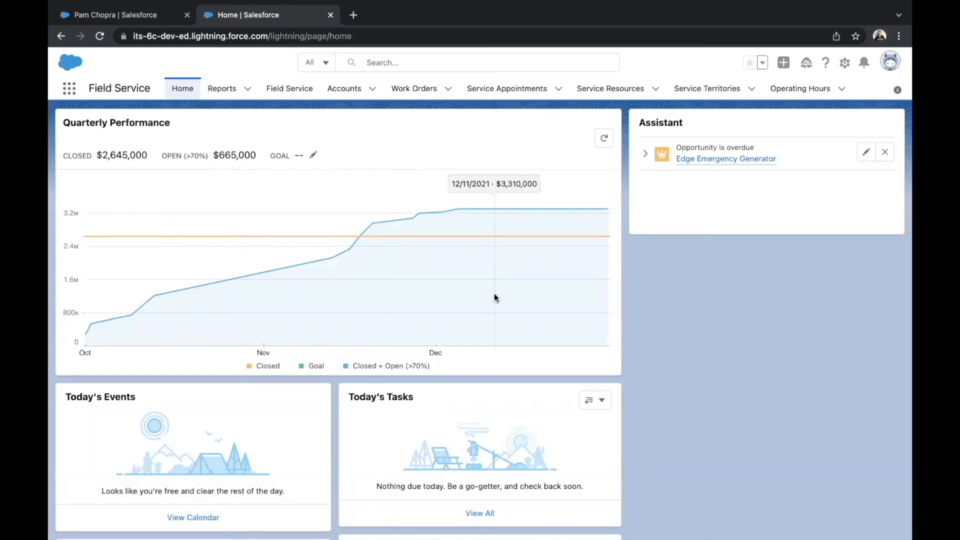
pyautogui.click(290, 89)
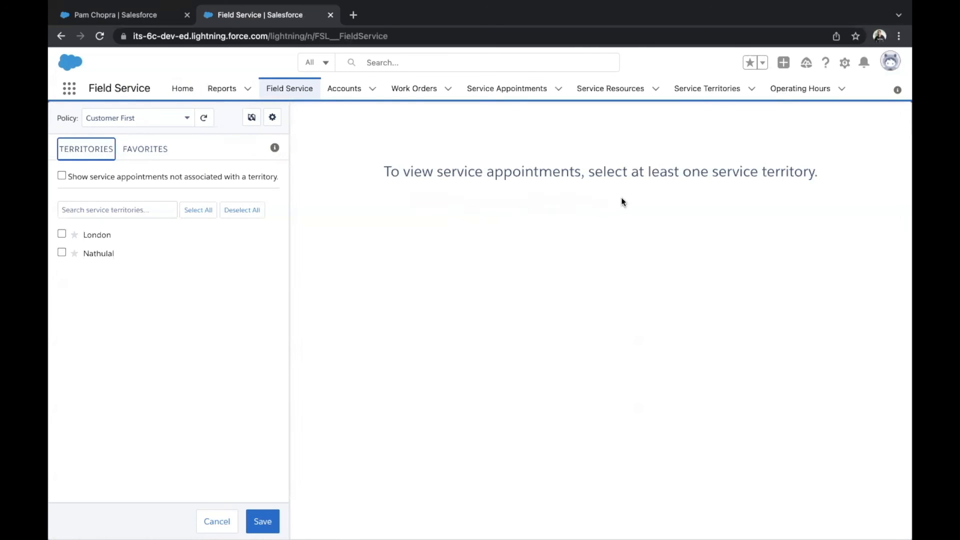
pyautogui.click(62, 235)
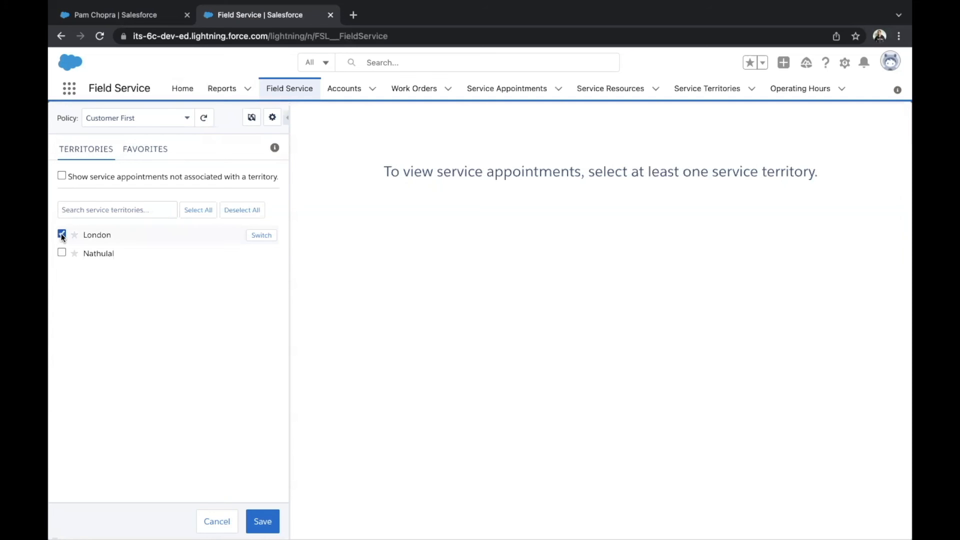
pyautogui.click(273, 521)
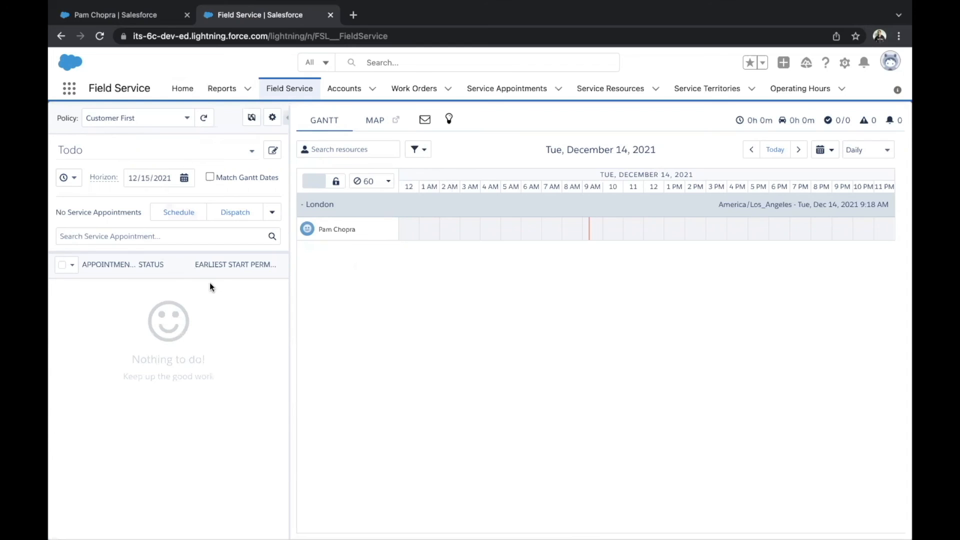
# Open the technician's resource card from the Gantt and review the details, skills, appointments, absences and service territories
pyautogui.click(341, 229)
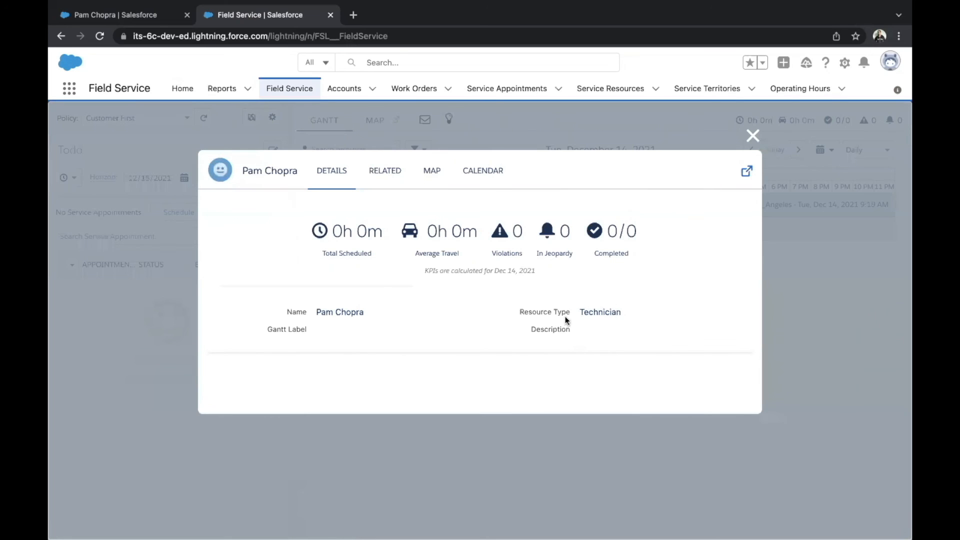
pyautogui.click(374, 181)
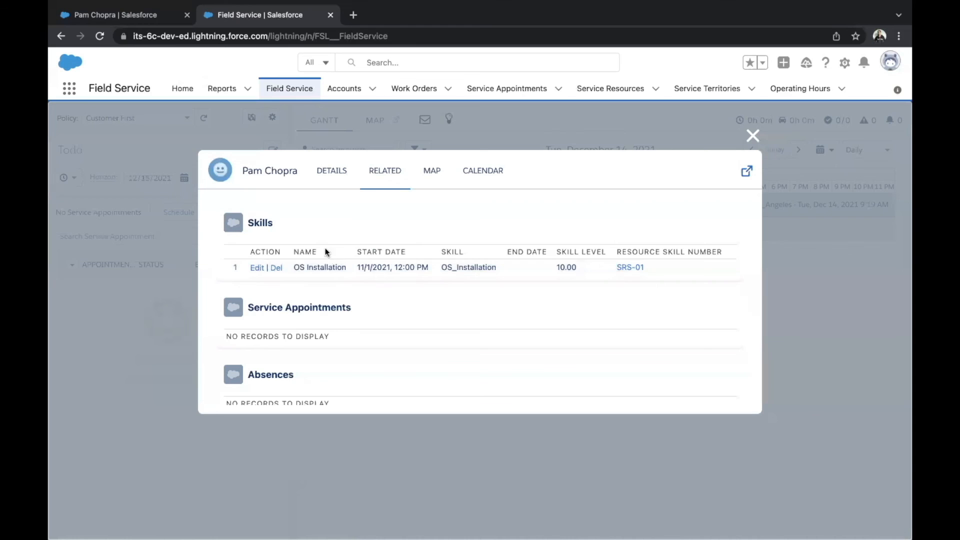
pyautogui.scroll(-2, 353, 259)
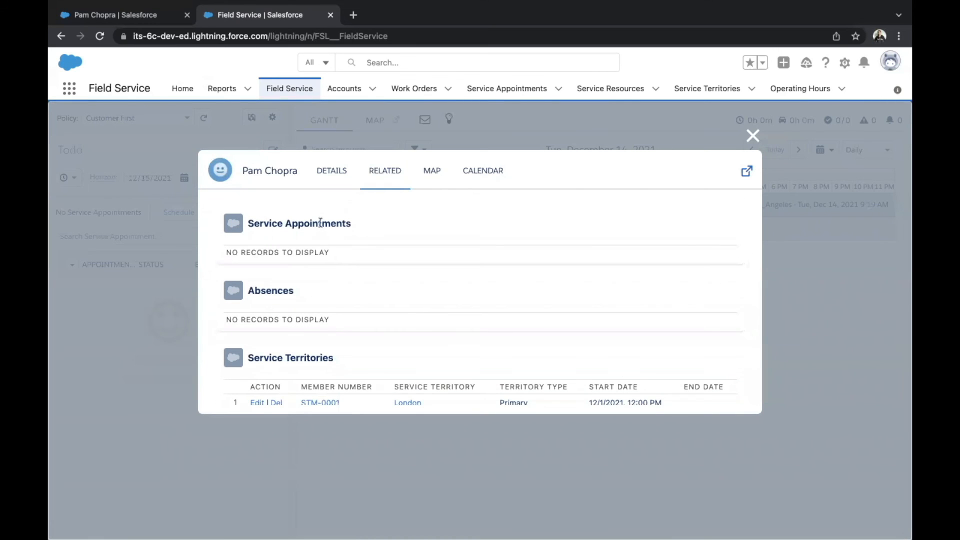
pyautogui.scroll(-1, 361, 285)
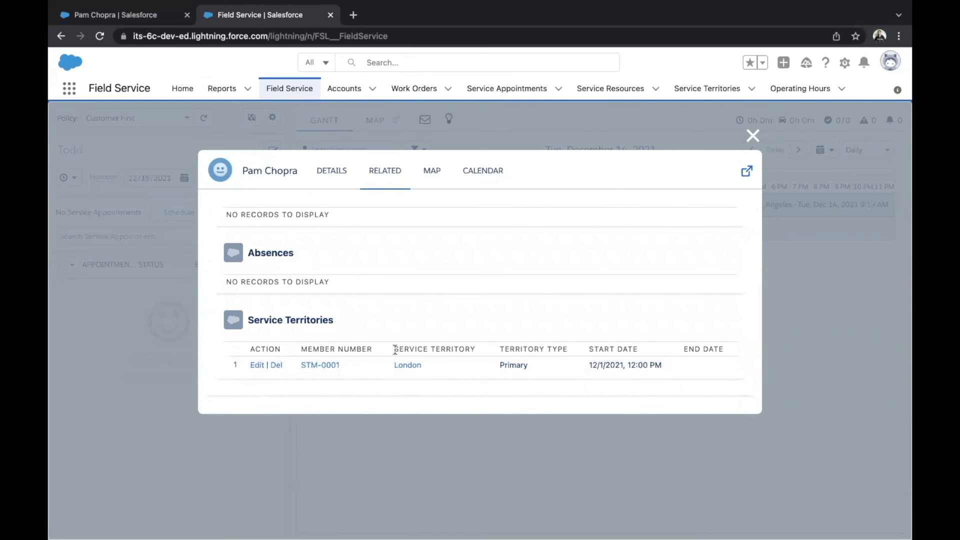
# Examine the technician's map and weekly calendar in the resource card, dismissing the navigation tip that pops up
pyautogui.click(439, 184)
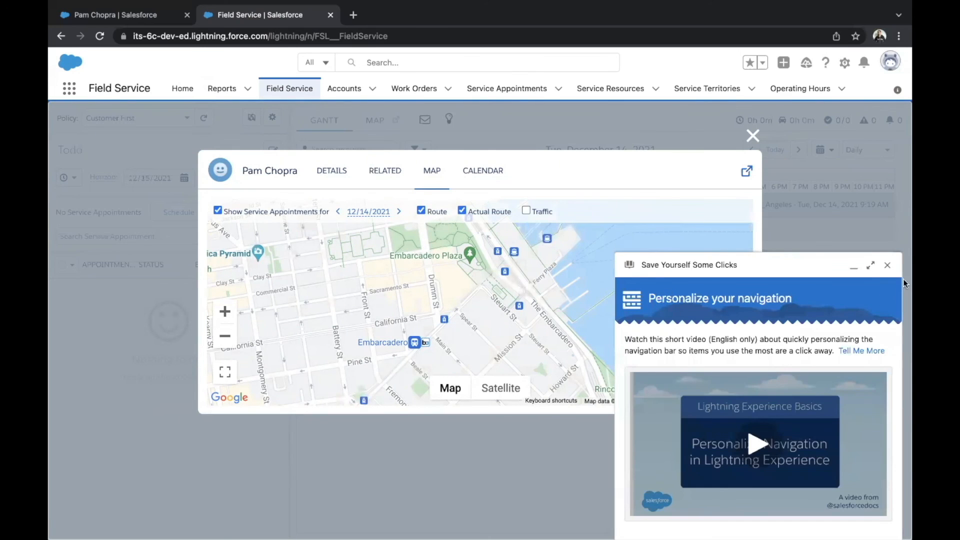
pyautogui.click(886, 270)
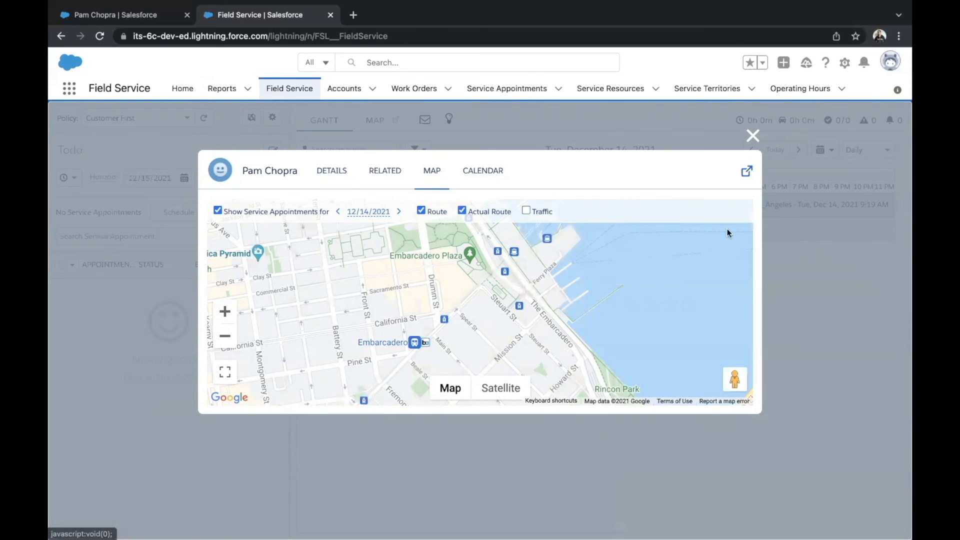
pyautogui.click(496, 188)
pyautogui.scroll(-15, 323, 329)
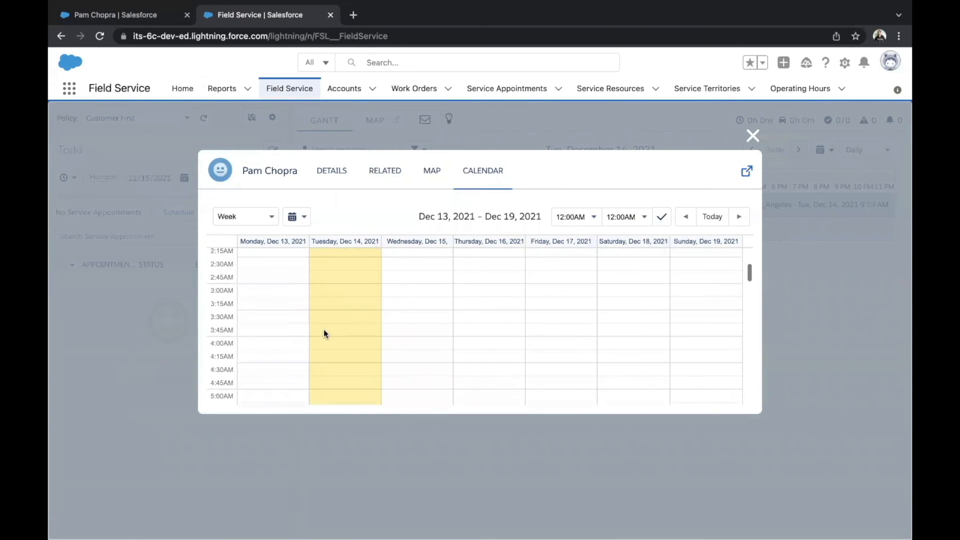
pyautogui.scroll(-5, 324, 330)
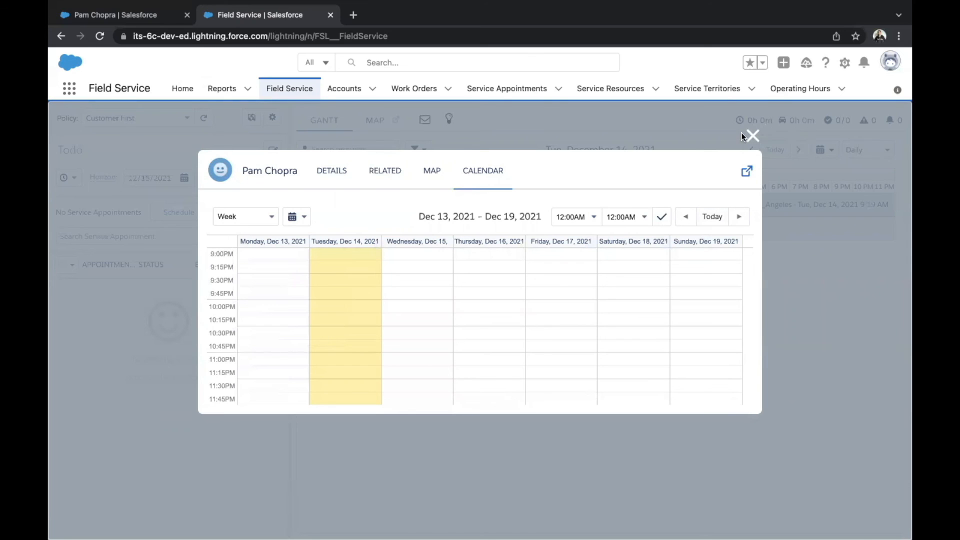